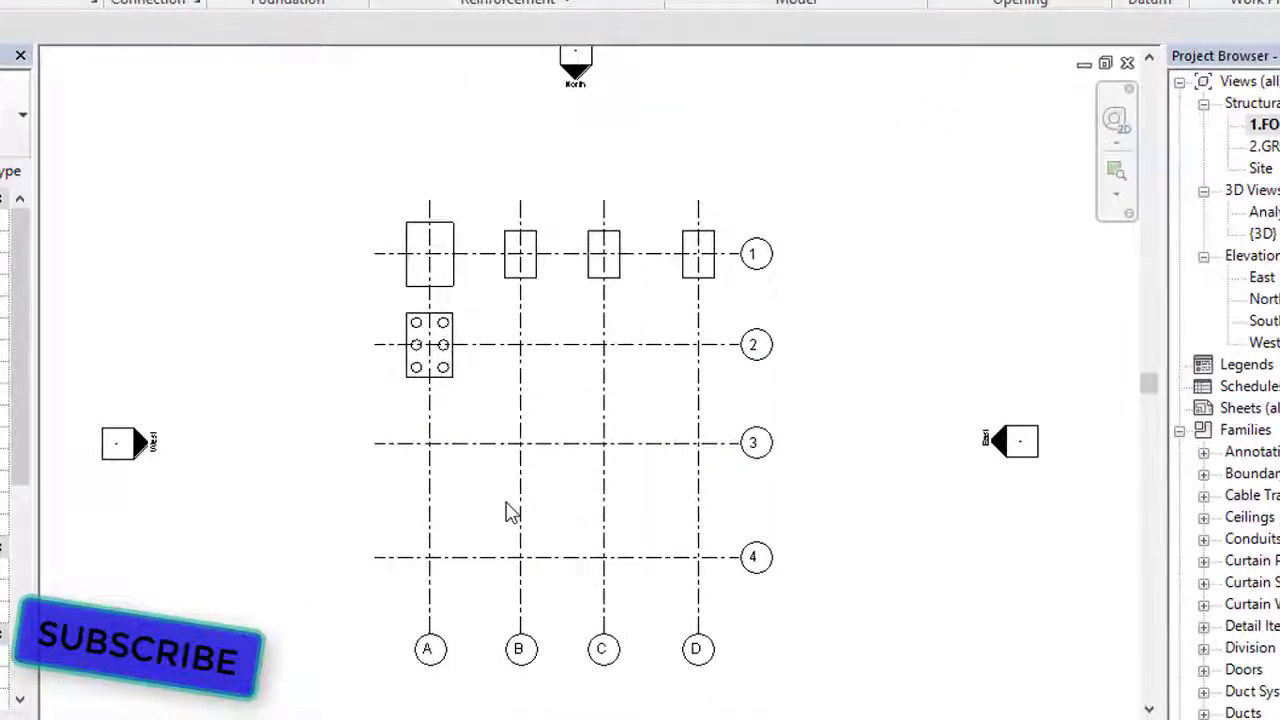
# Start a structural column of type Concrete-Rectangular-Column 24 x 30, replacing W10X33, and review its type properties
pyautogui.scroll(-2, 585, 430)
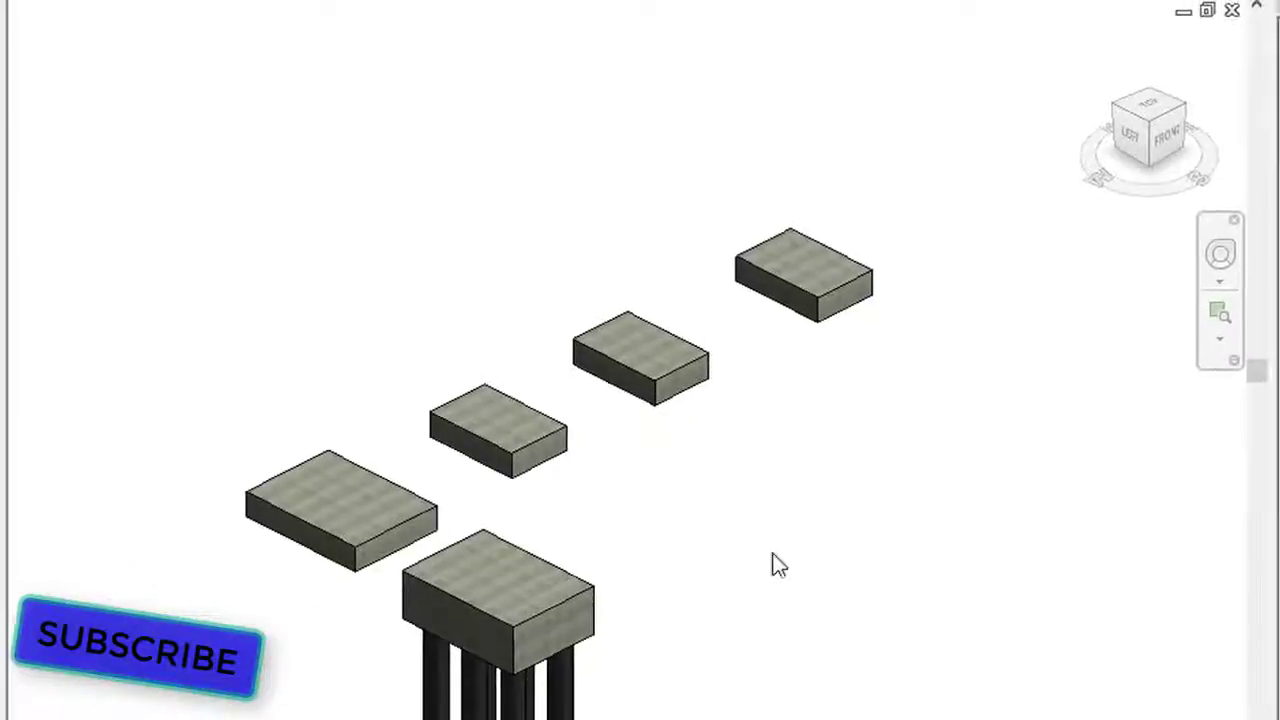
pyautogui.scroll(-2, 771, 563)
pyautogui.moveTo(797, 571); pyautogui.dragTo(689, 426, button='middle')
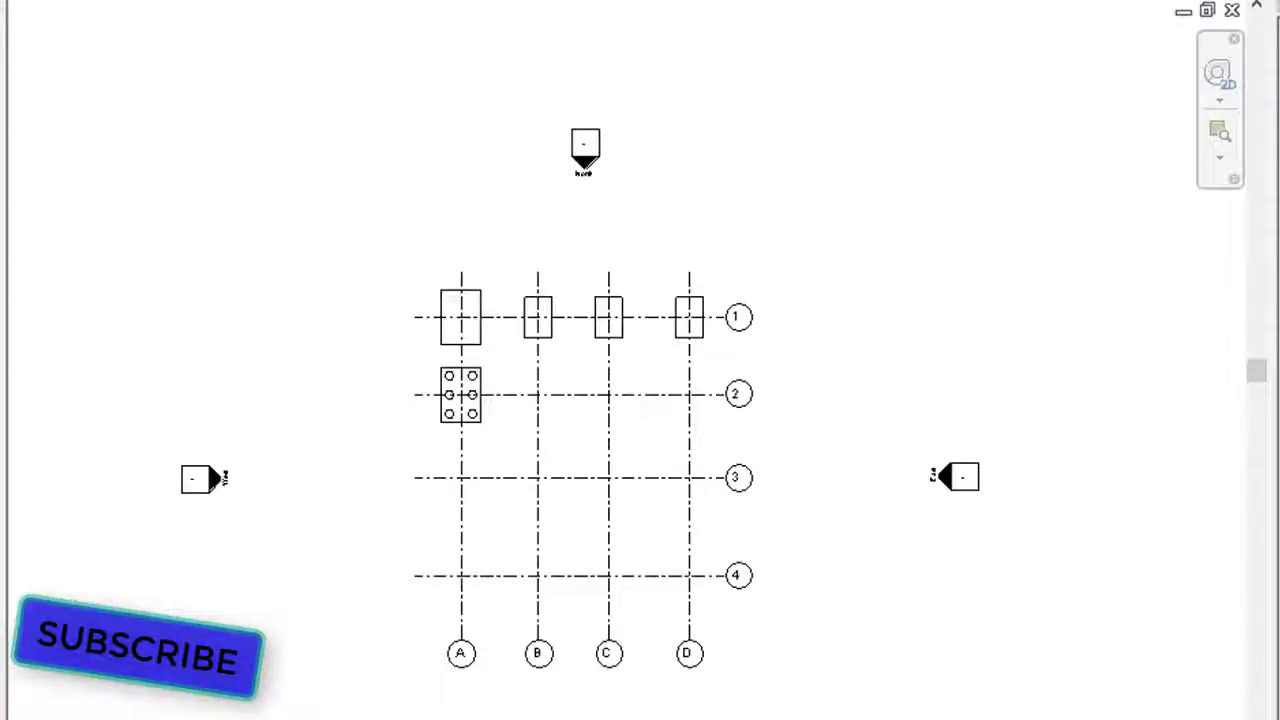
pyautogui.scroll(2, 672, 290)
pyautogui.moveTo(677, 266); pyautogui.dragTo(775, 199, button='middle')
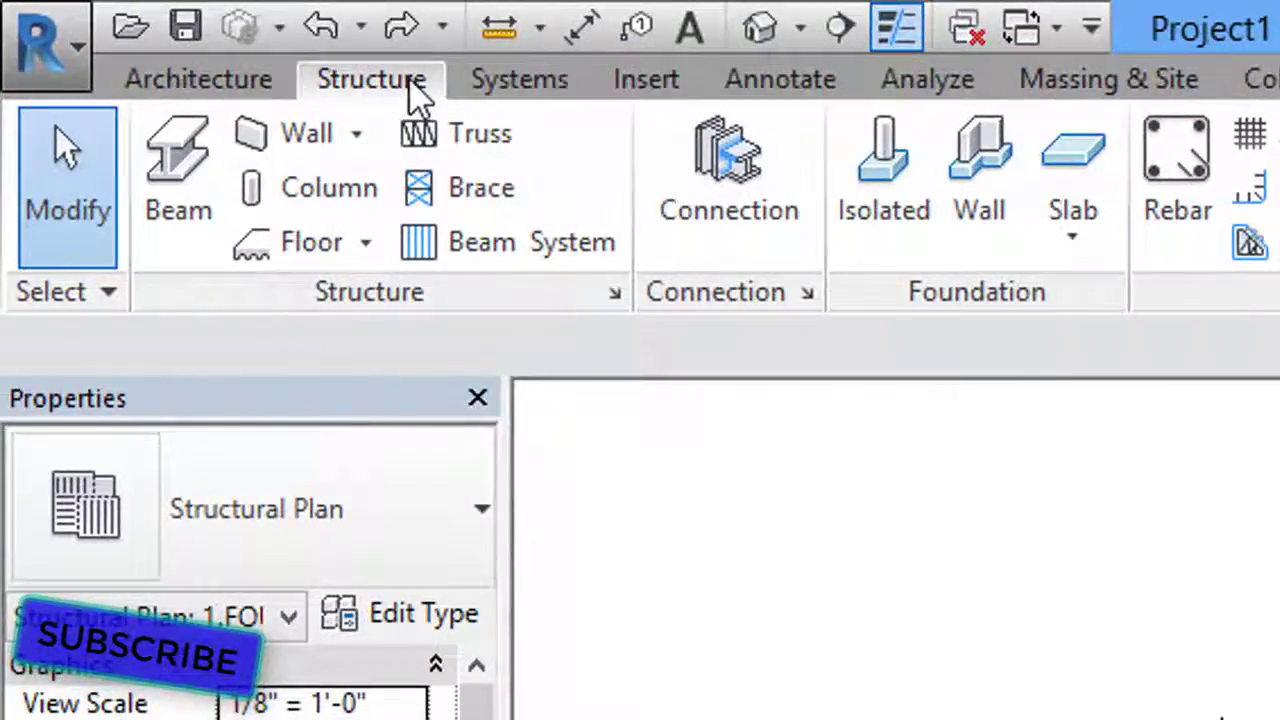
pyautogui.click(343, 194)
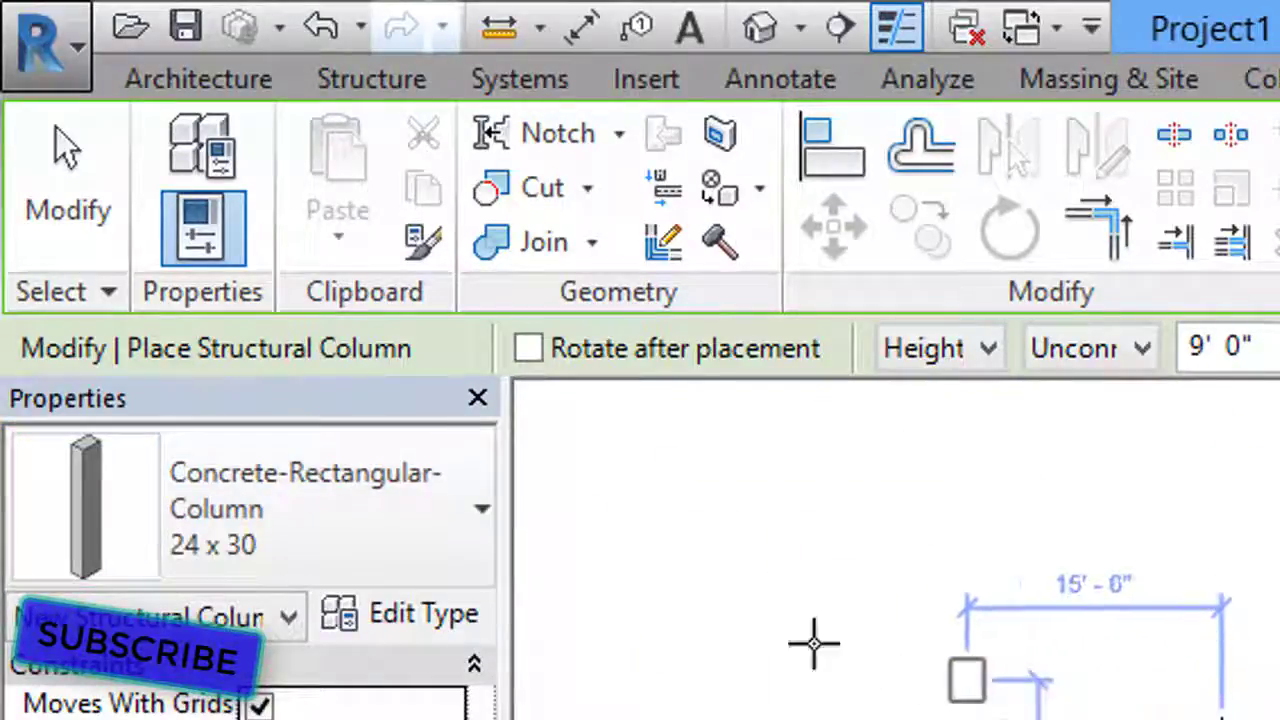
pyautogui.click(466, 551)
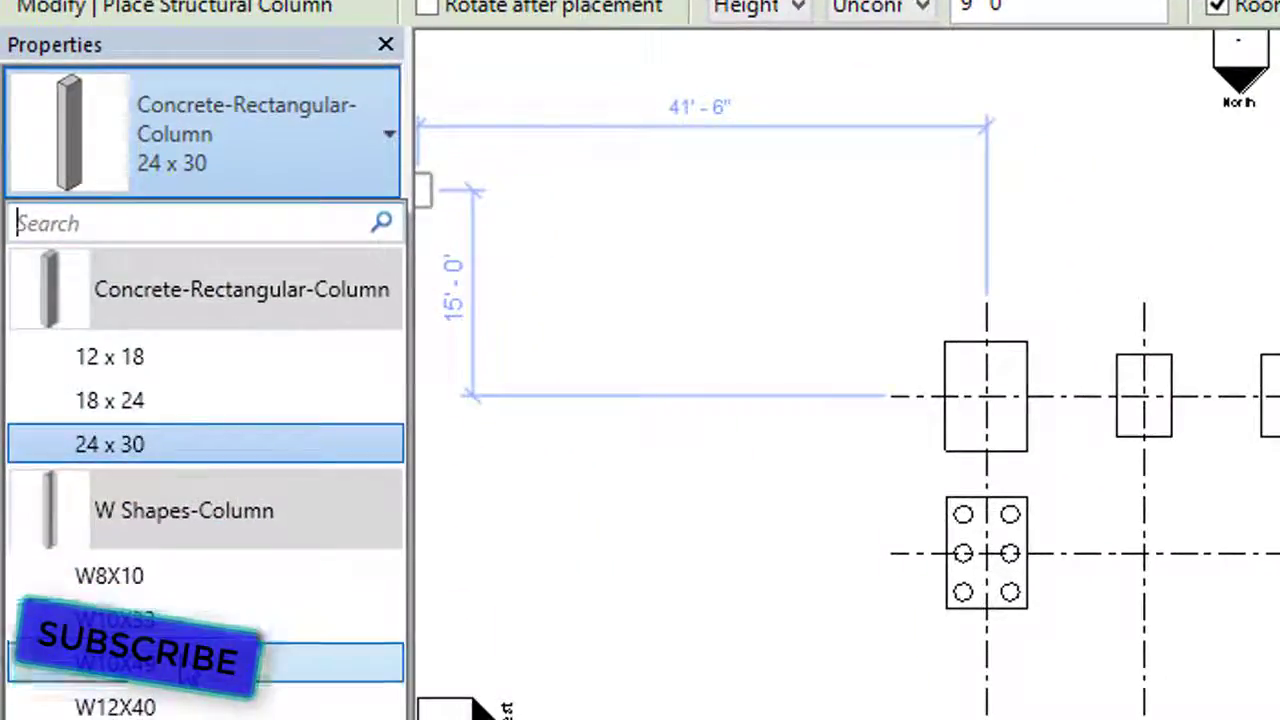
pyautogui.click(168, 612)
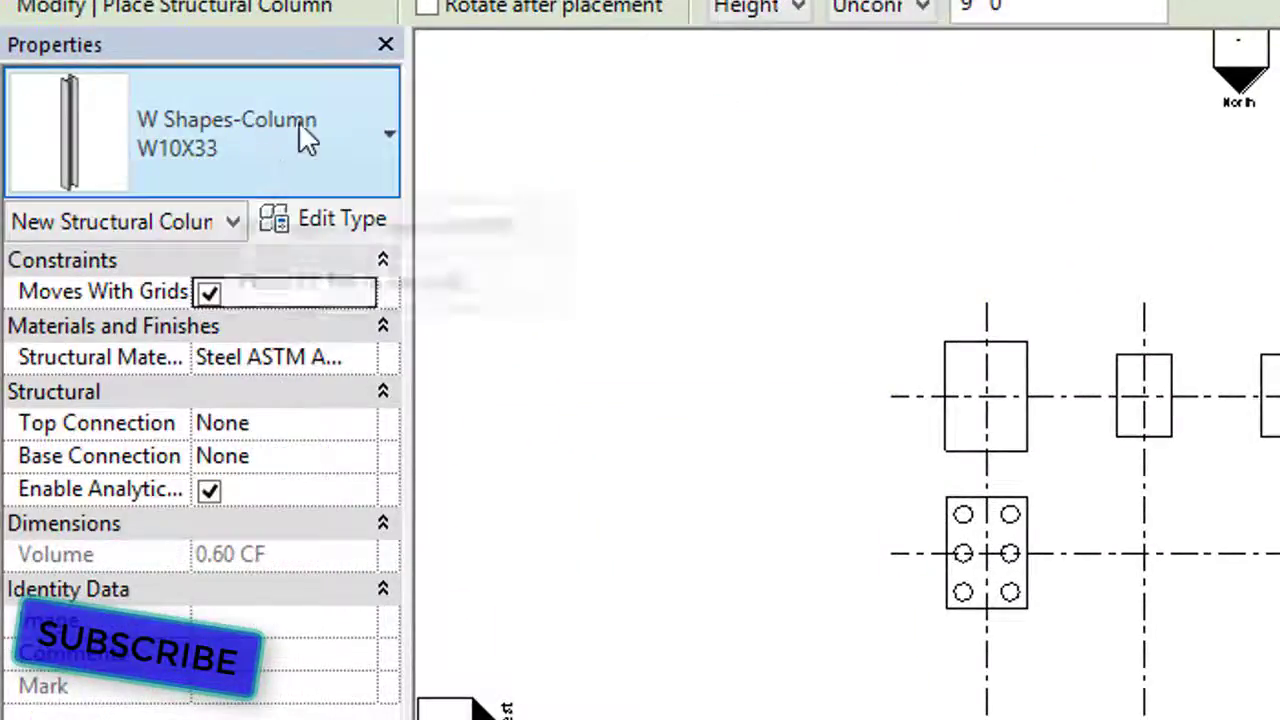
pyautogui.click(317, 112)
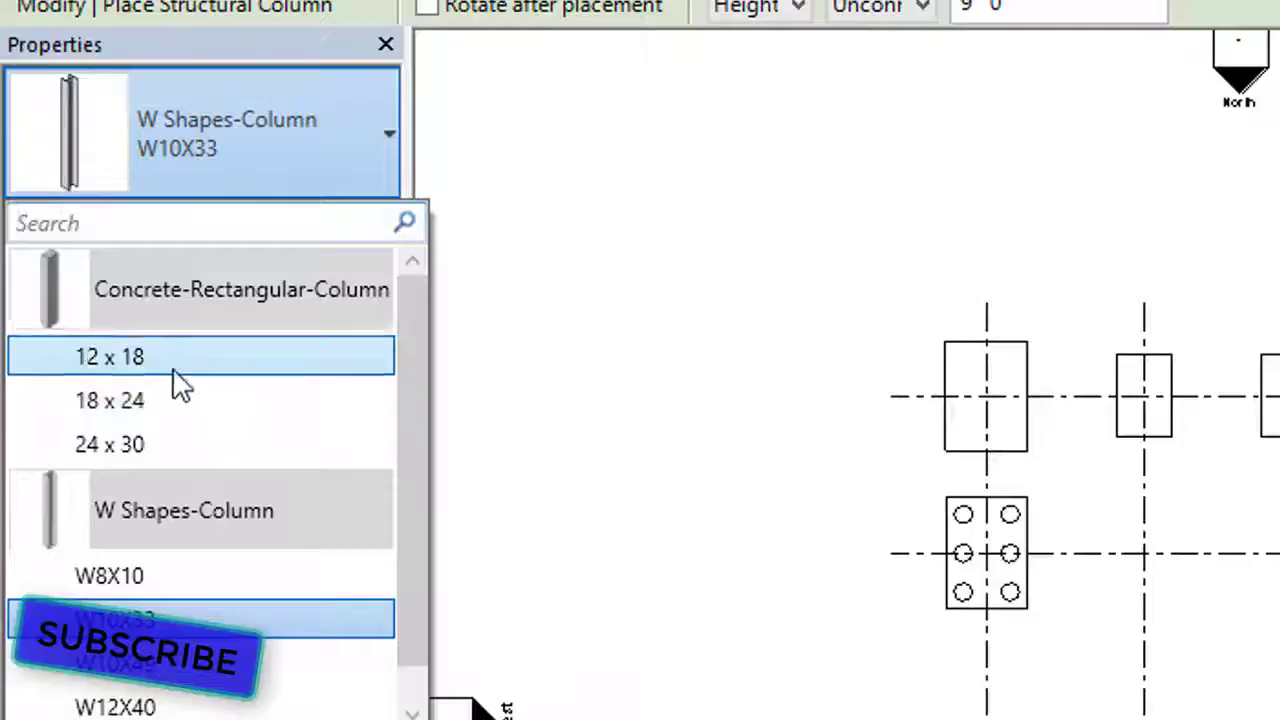
pyautogui.click(171, 443)
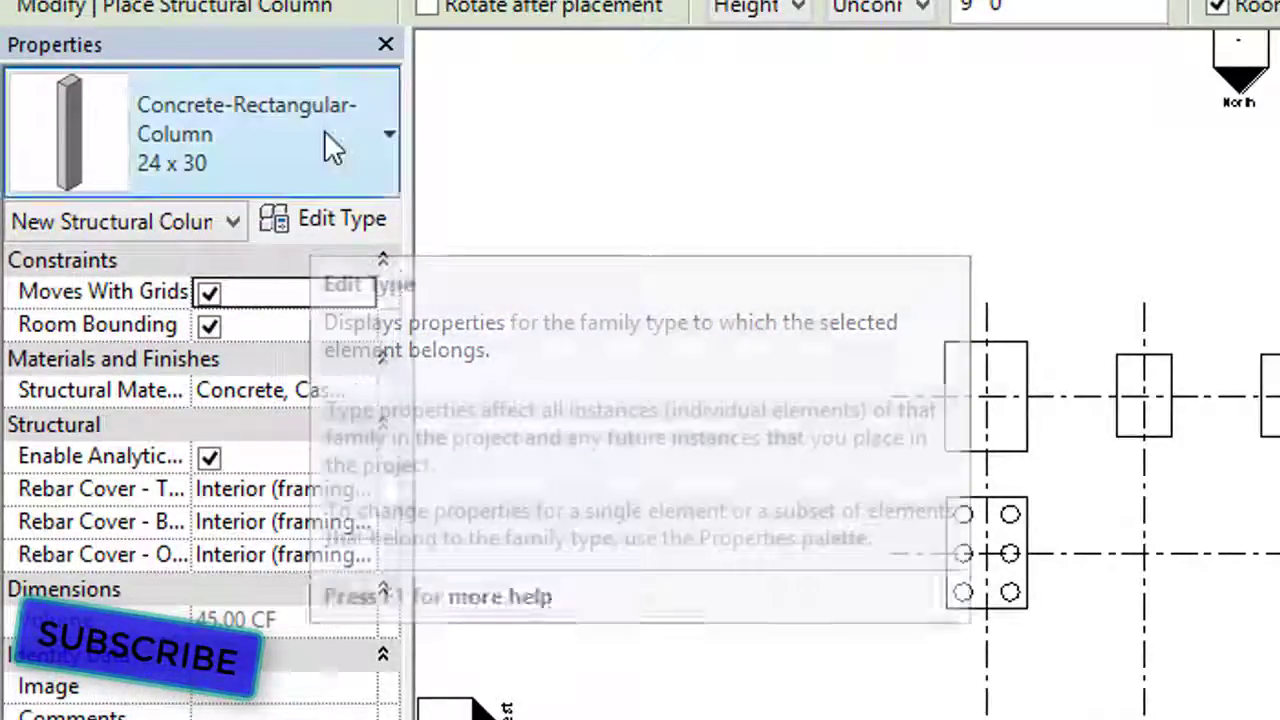
pyautogui.click(336, 226)
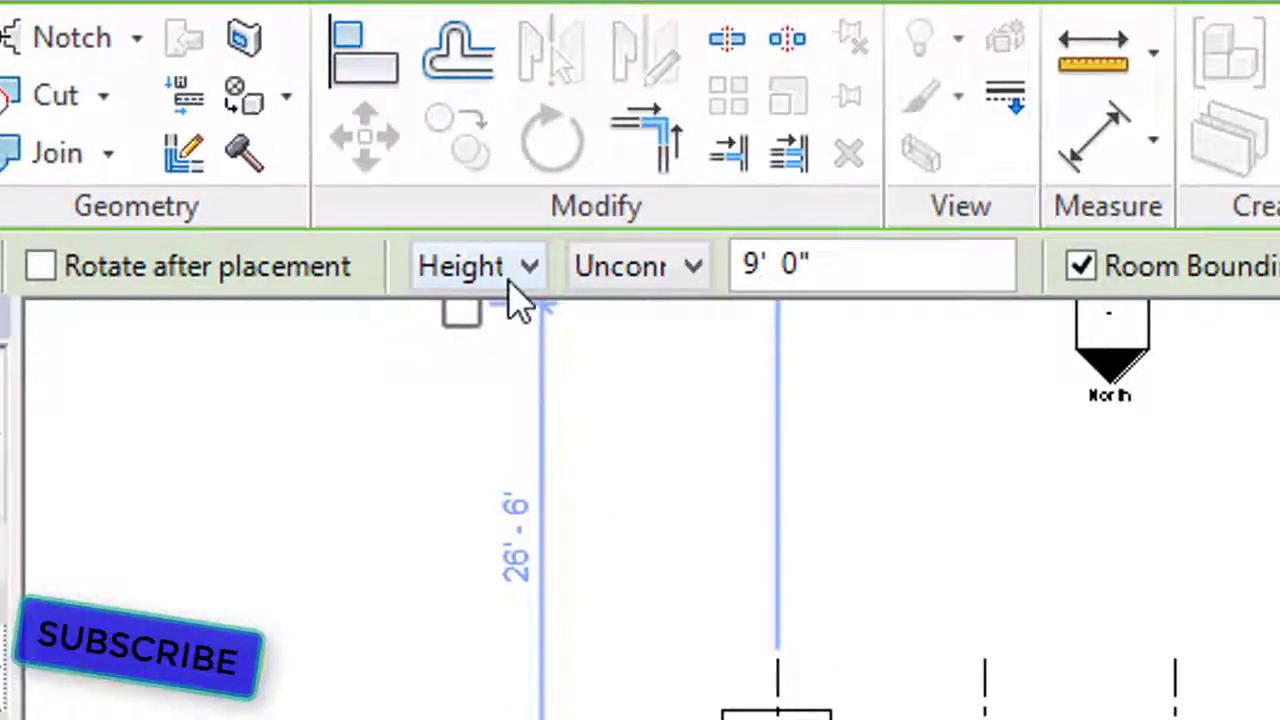
# Set the column direction to Height with its top at 2.GROUND FLR LVL instead of Unconnected
pyautogui.click(522, 268)
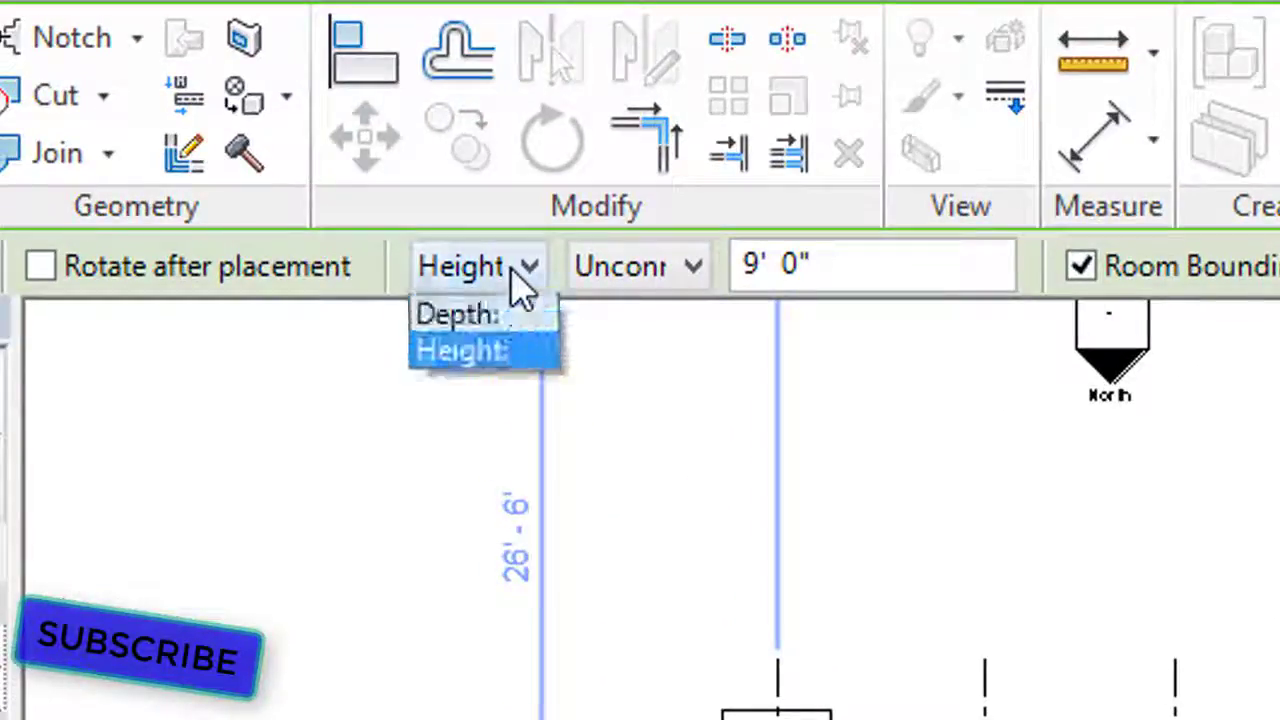
pyautogui.click(620, 278)
pyautogui.click(630, 278)
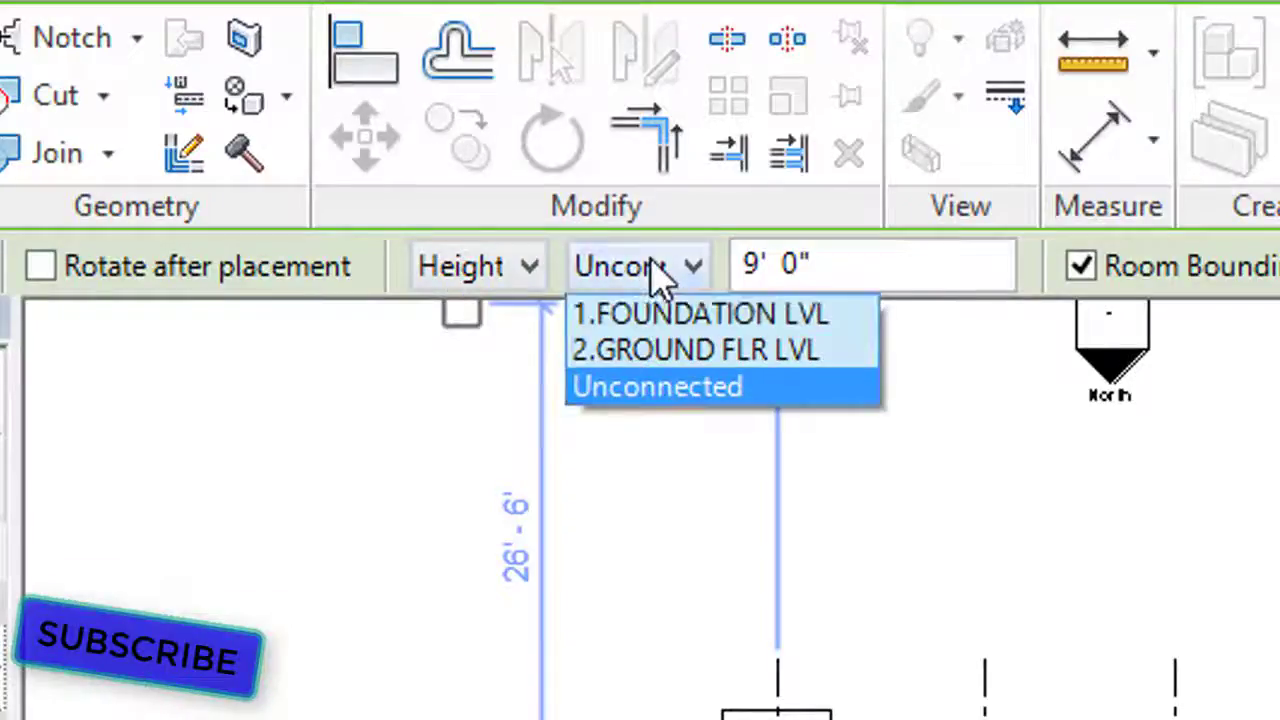
pyautogui.click(660, 280)
pyautogui.click(514, 278)
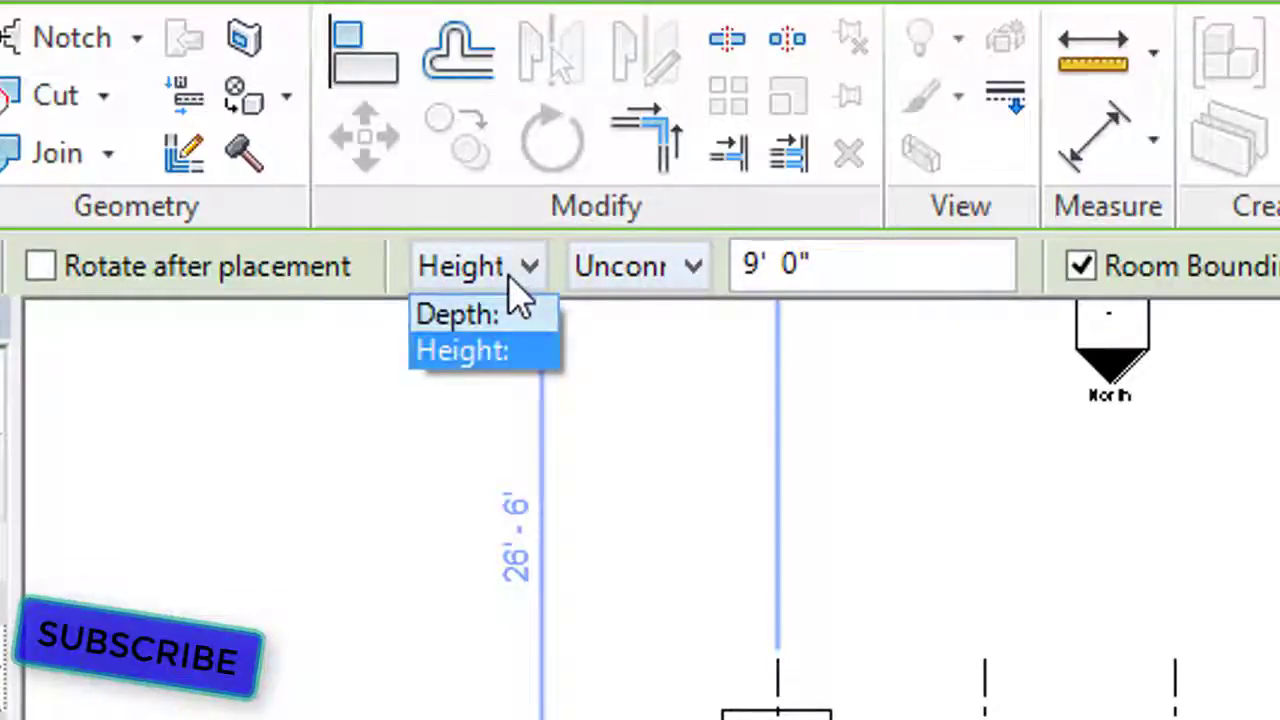
pyautogui.click(512, 278)
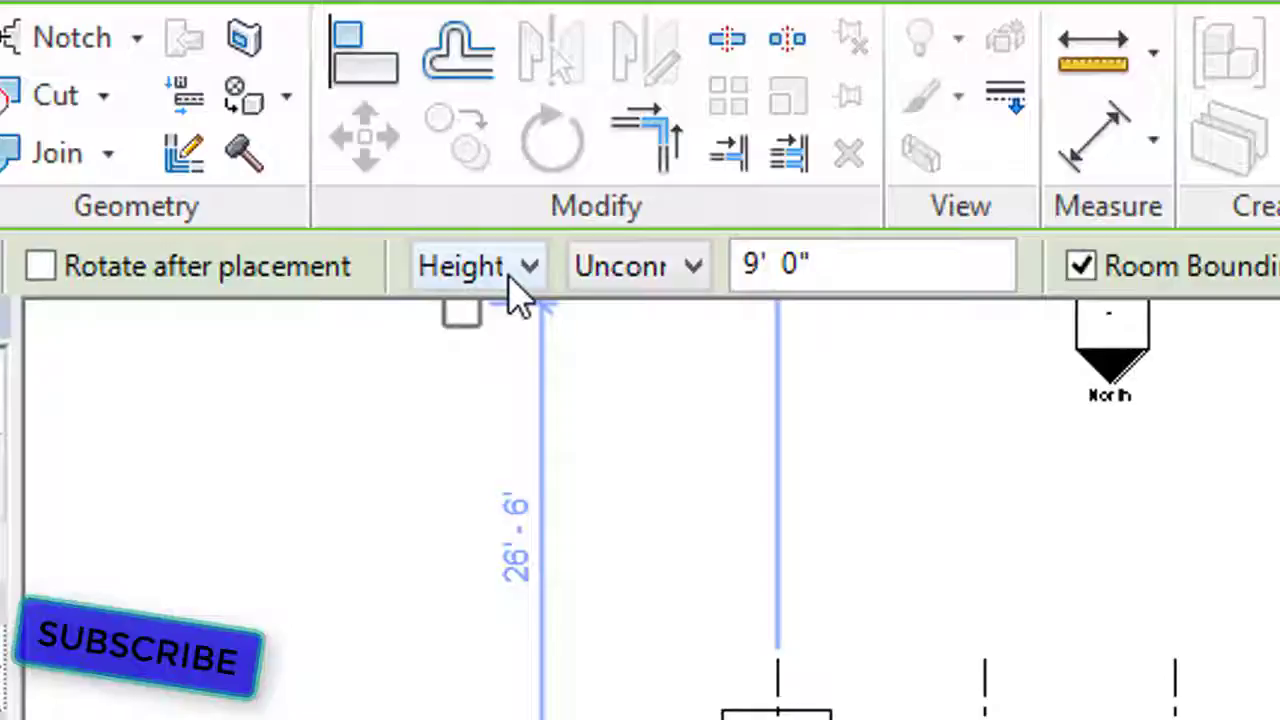
pyautogui.click(552, 285)
pyautogui.click(536, 347)
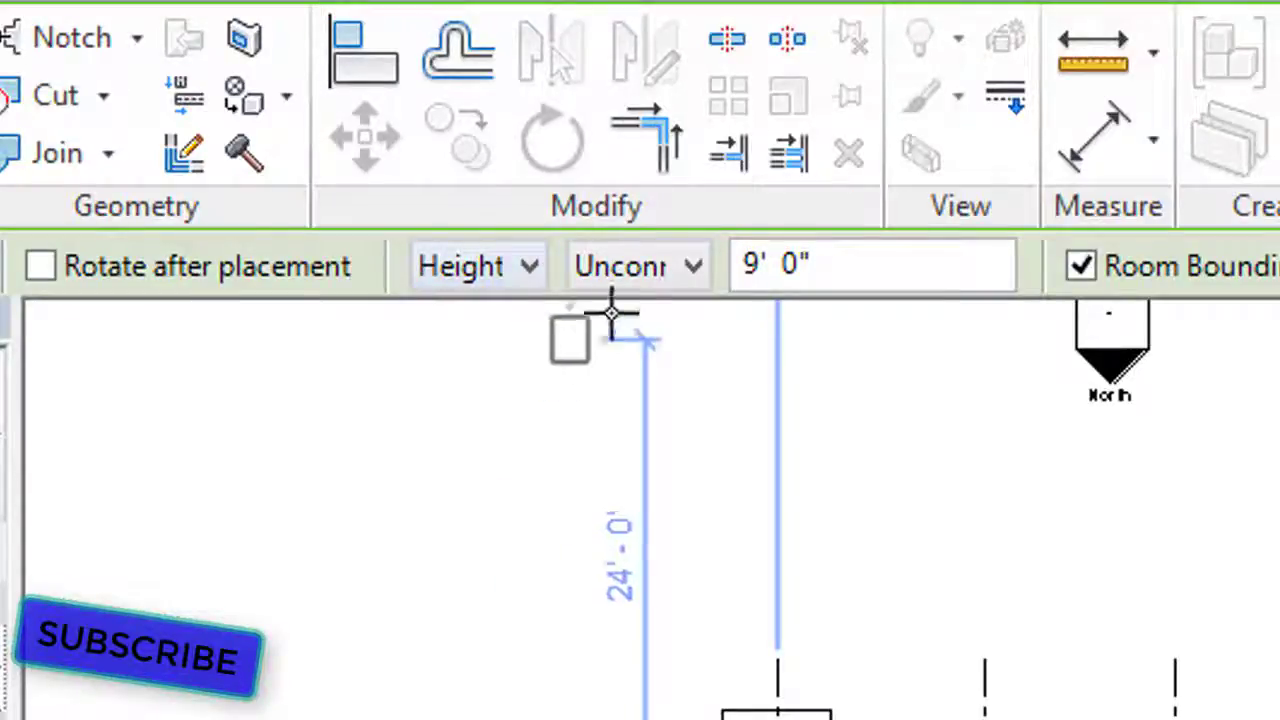
pyautogui.click(636, 284)
pyautogui.click(740, 352)
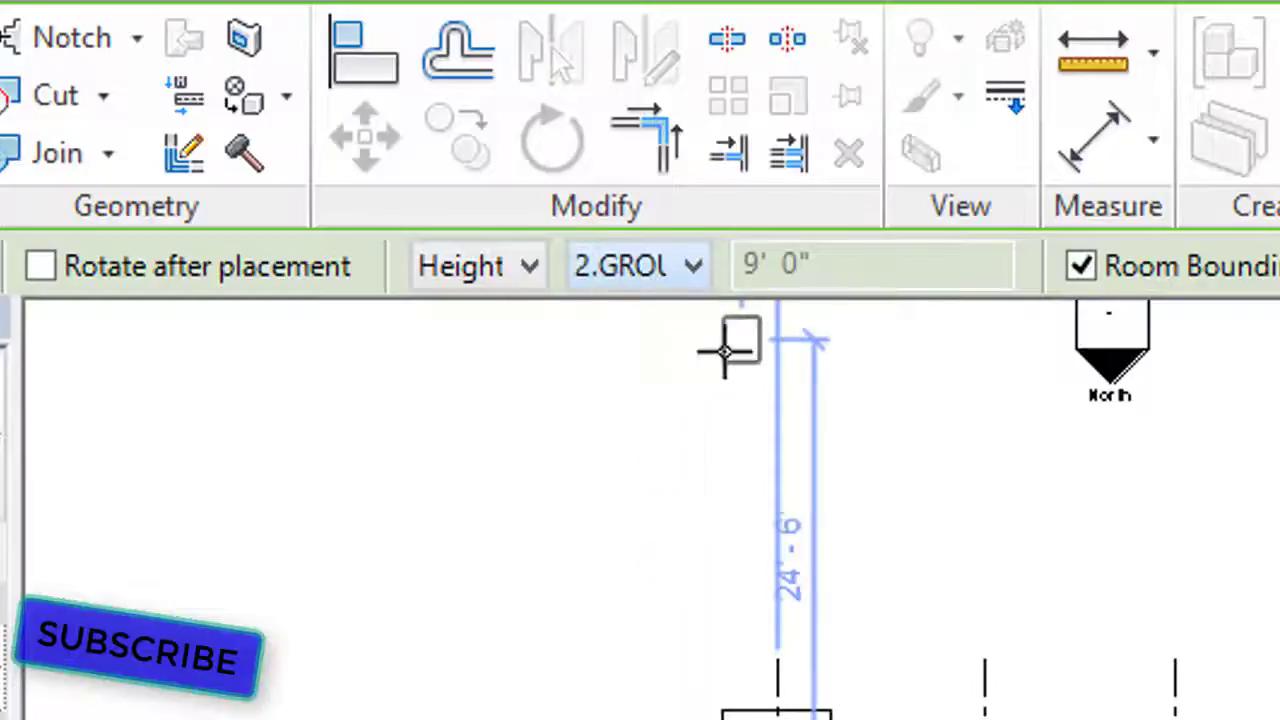
# Place a concrete column at the grid A/1 footing, then cancel column placement
pyautogui.scroll(3, 737, 675)
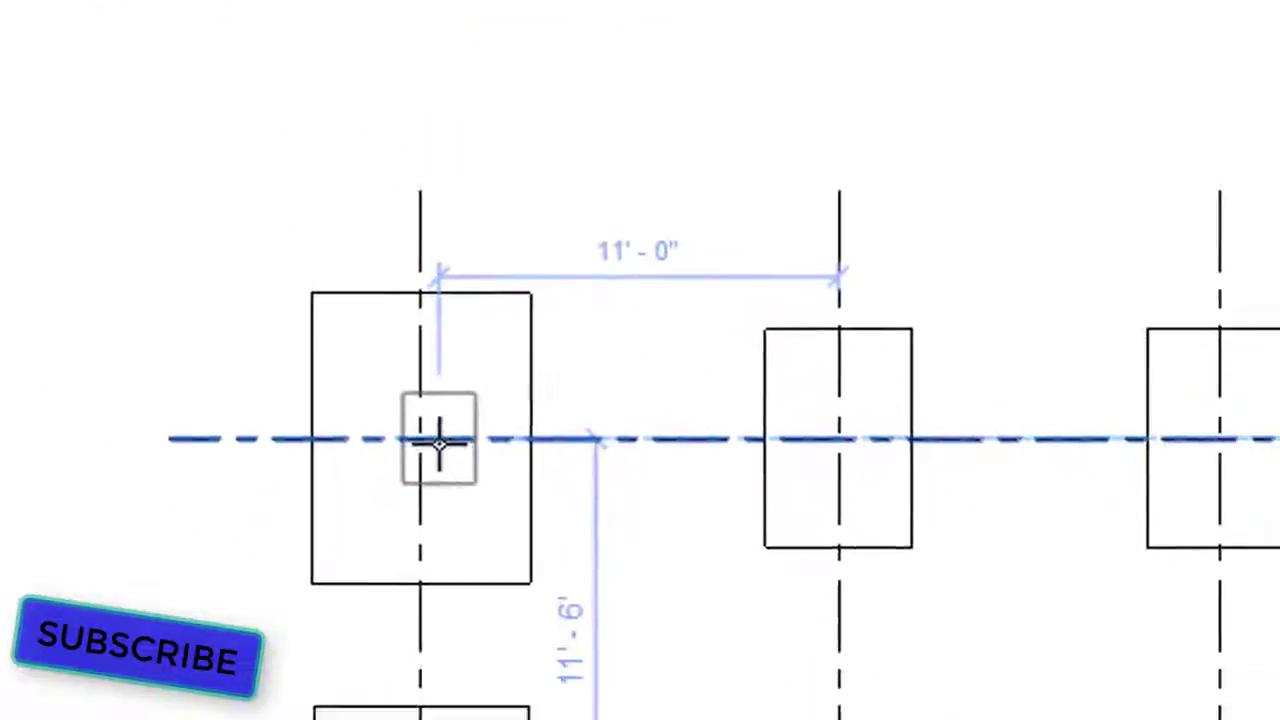
pyautogui.click(300, 322)
pyautogui.rightClick(510, 45)
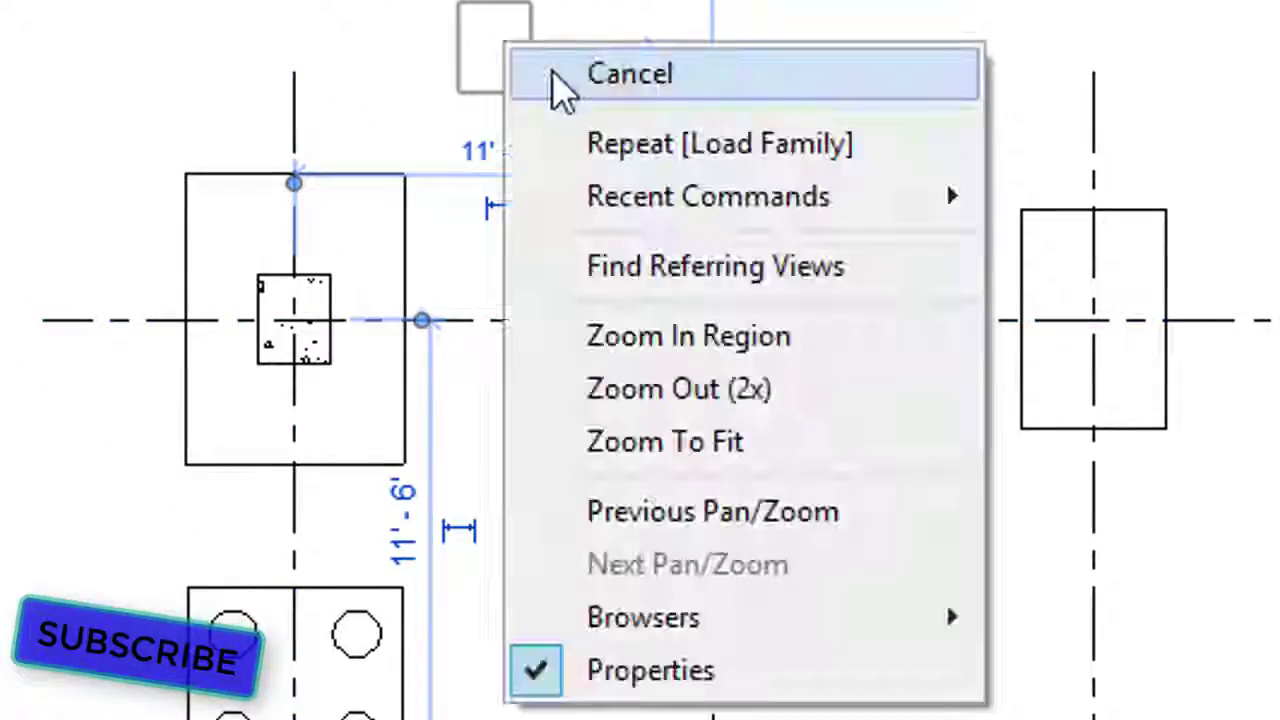
pyautogui.click(558, 74)
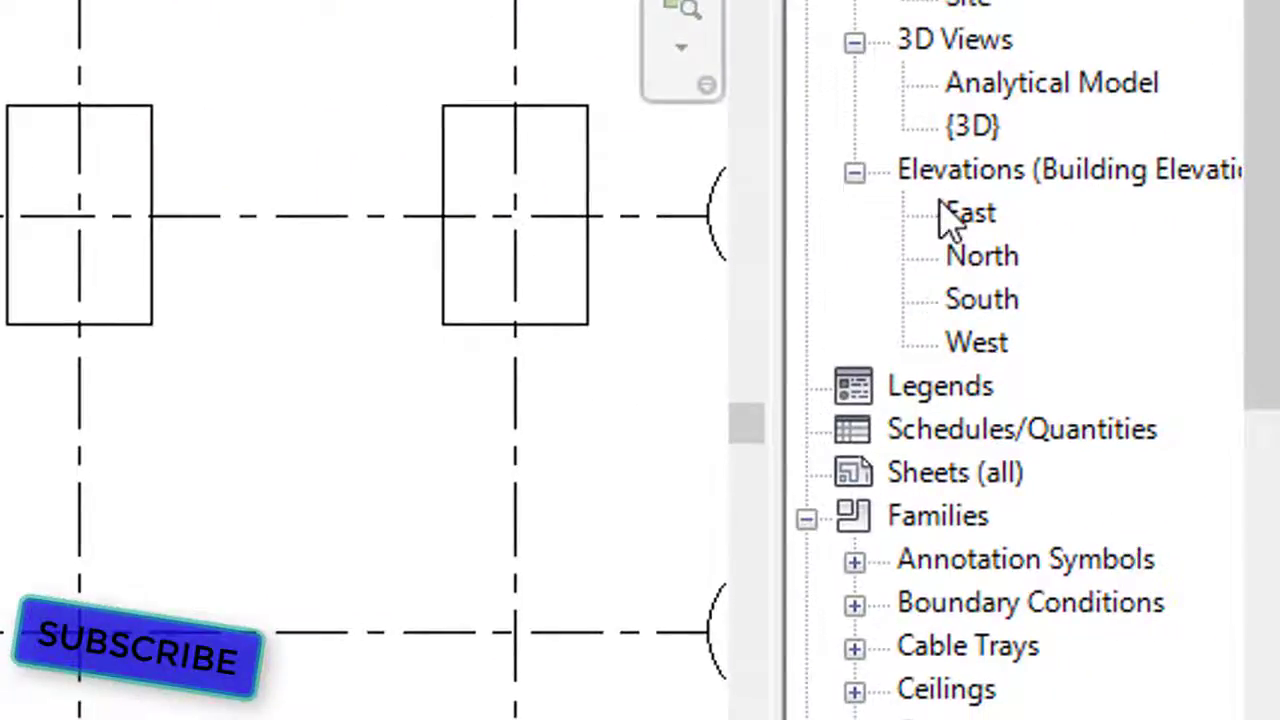
# Check the new column's extent between levels in the East elevation
pyautogui.click(1020, 218)
pyautogui.doubleClick(1020, 218)
pyautogui.scroll(3, 360, 560)
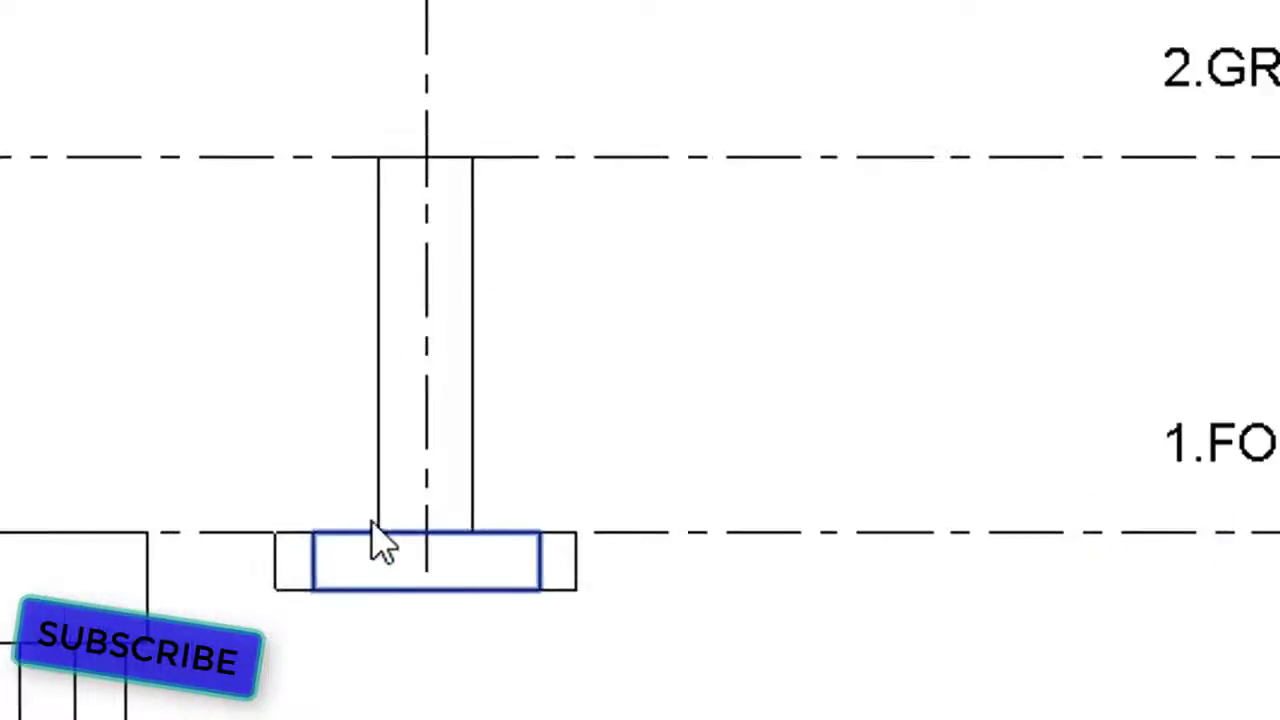
pyautogui.scroll(-3, 1030, 470)
pyautogui.moveTo(563, 394); pyautogui.dragTo(414, 400, button='middle')
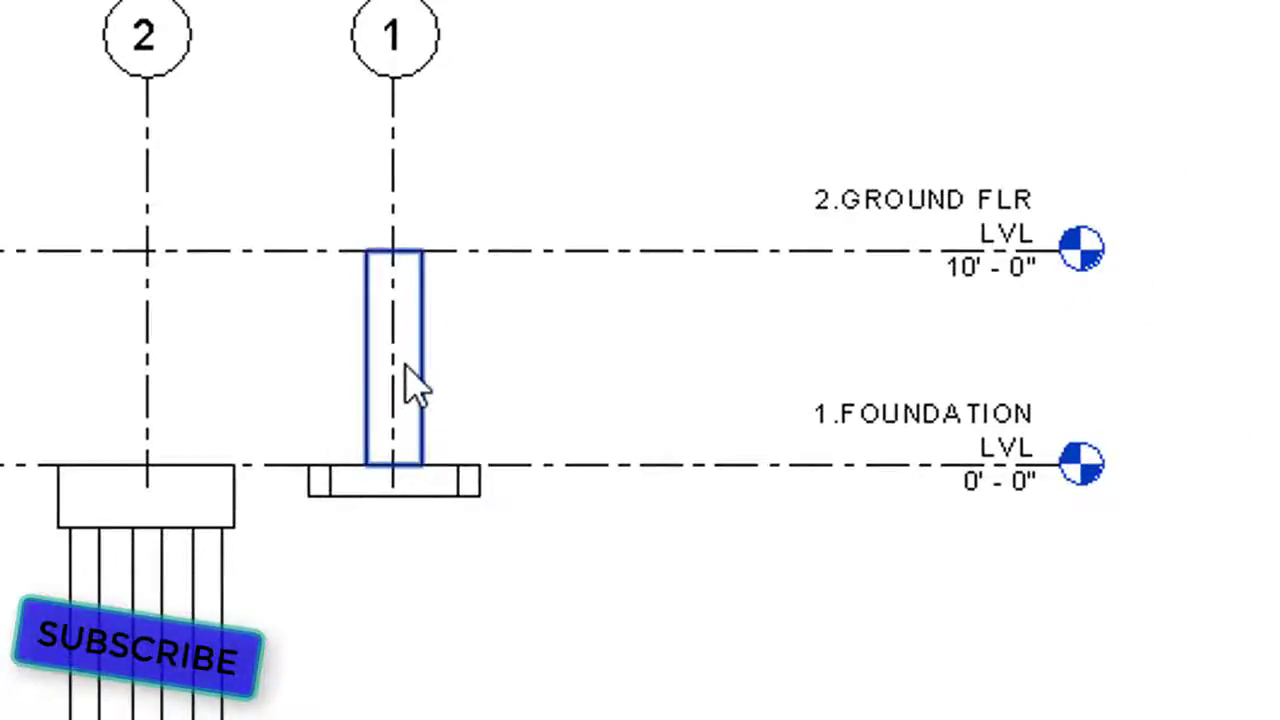
pyautogui.click(414, 382)
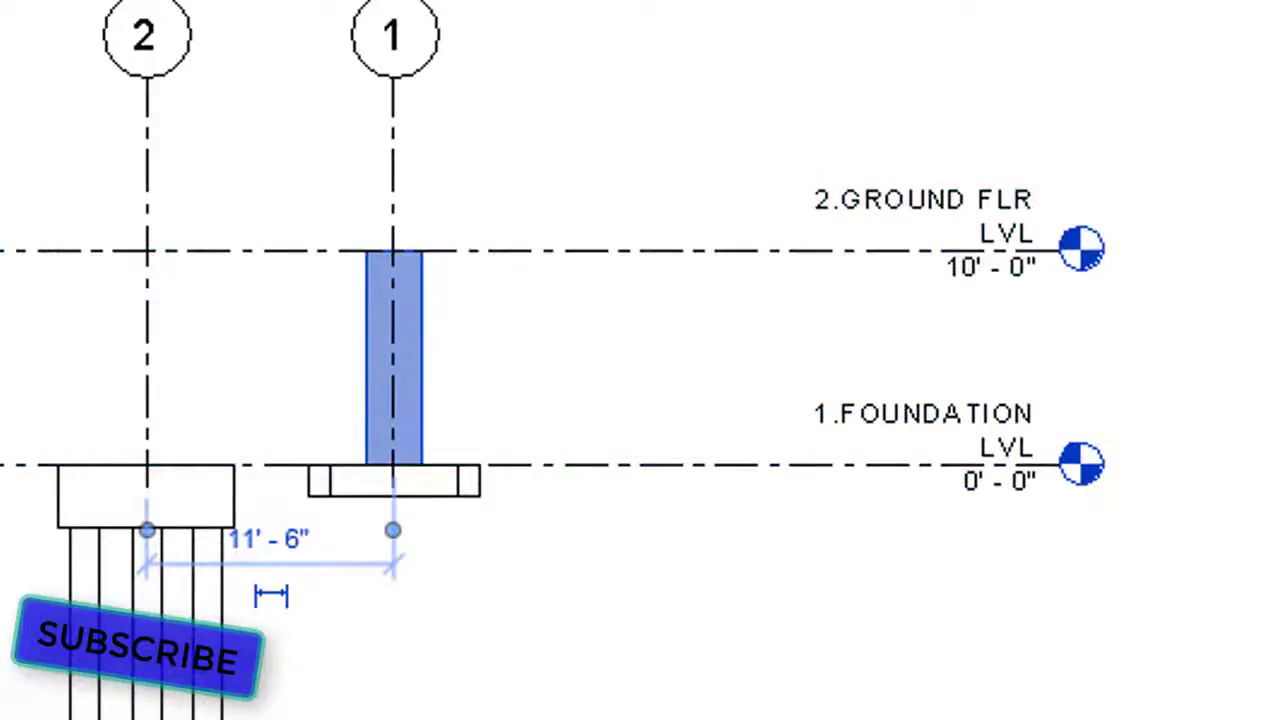
pyautogui.press('Escape')
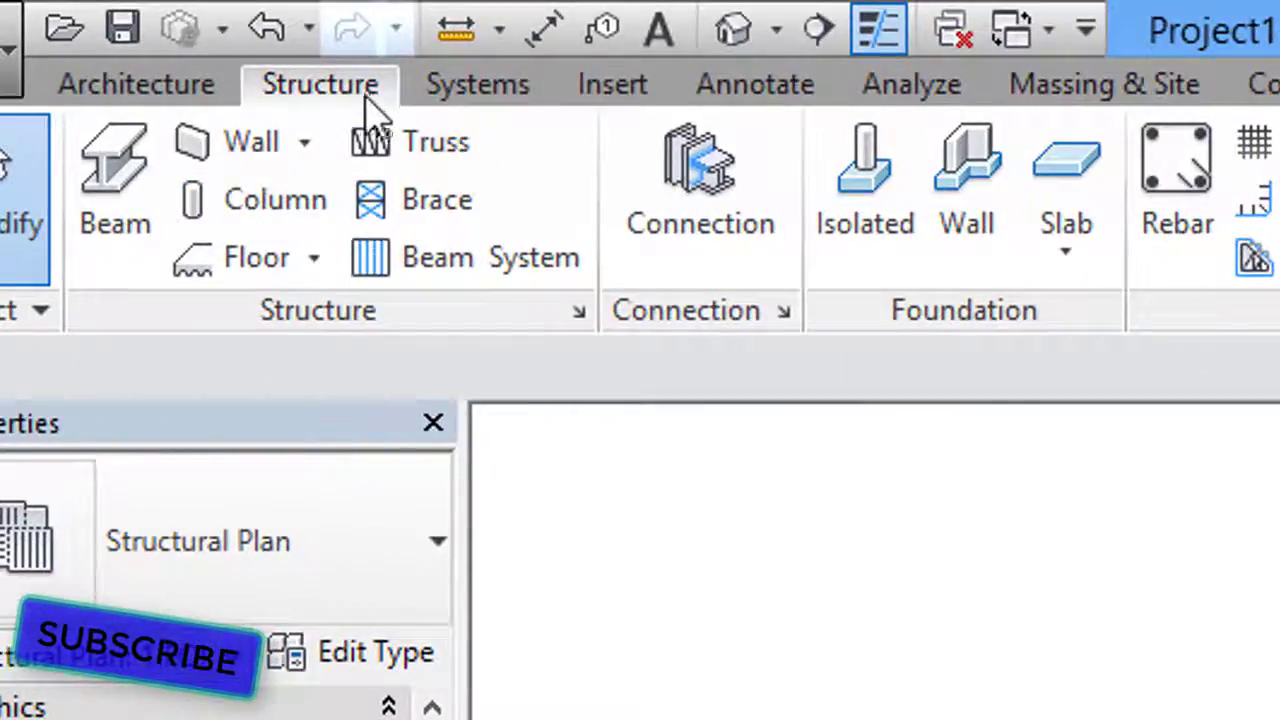
# Place a column on the second grid 1 footing, set to Depth with an unconnected 9' 0" downward
pyautogui.click(305, 206)
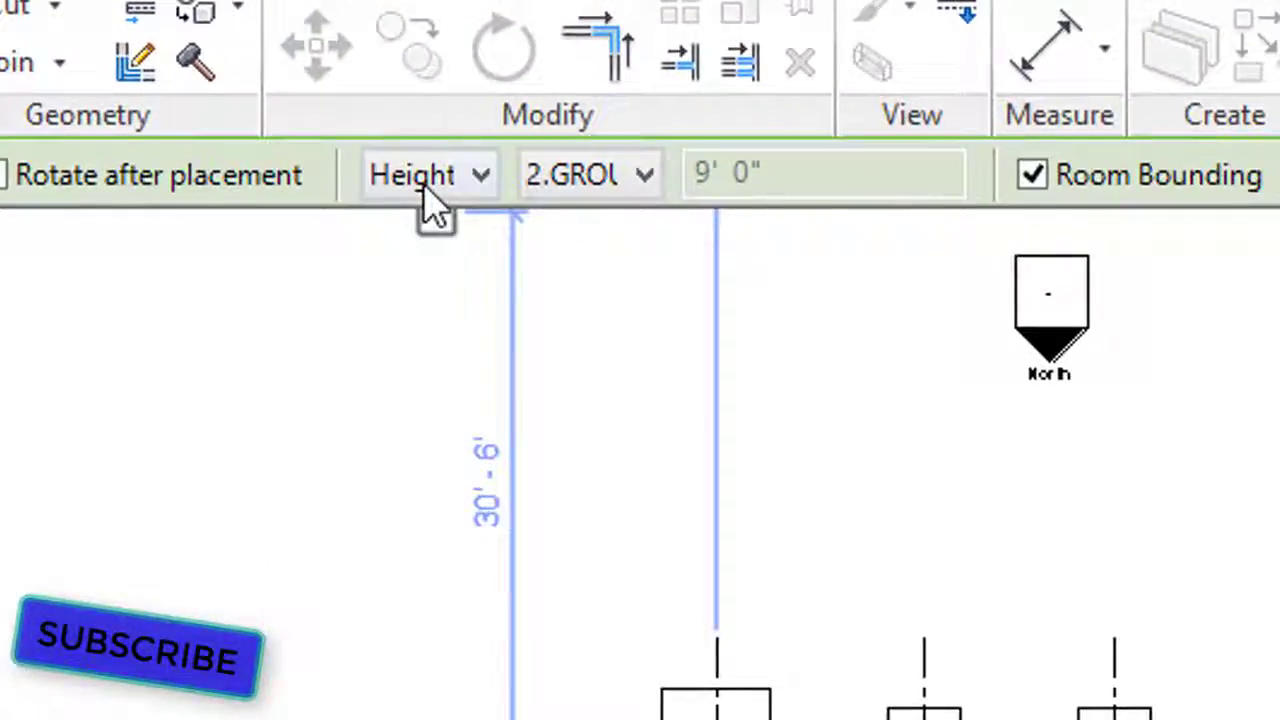
pyautogui.click(708, 285)
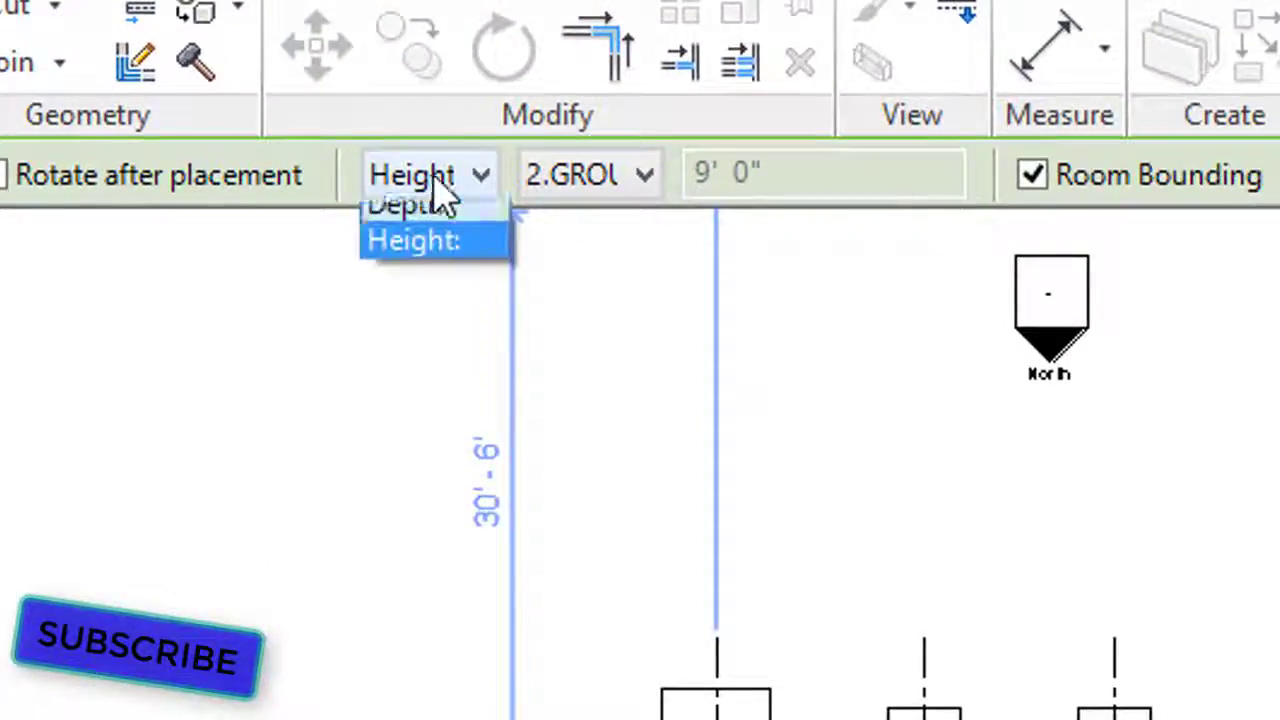
pyautogui.click(466, 220)
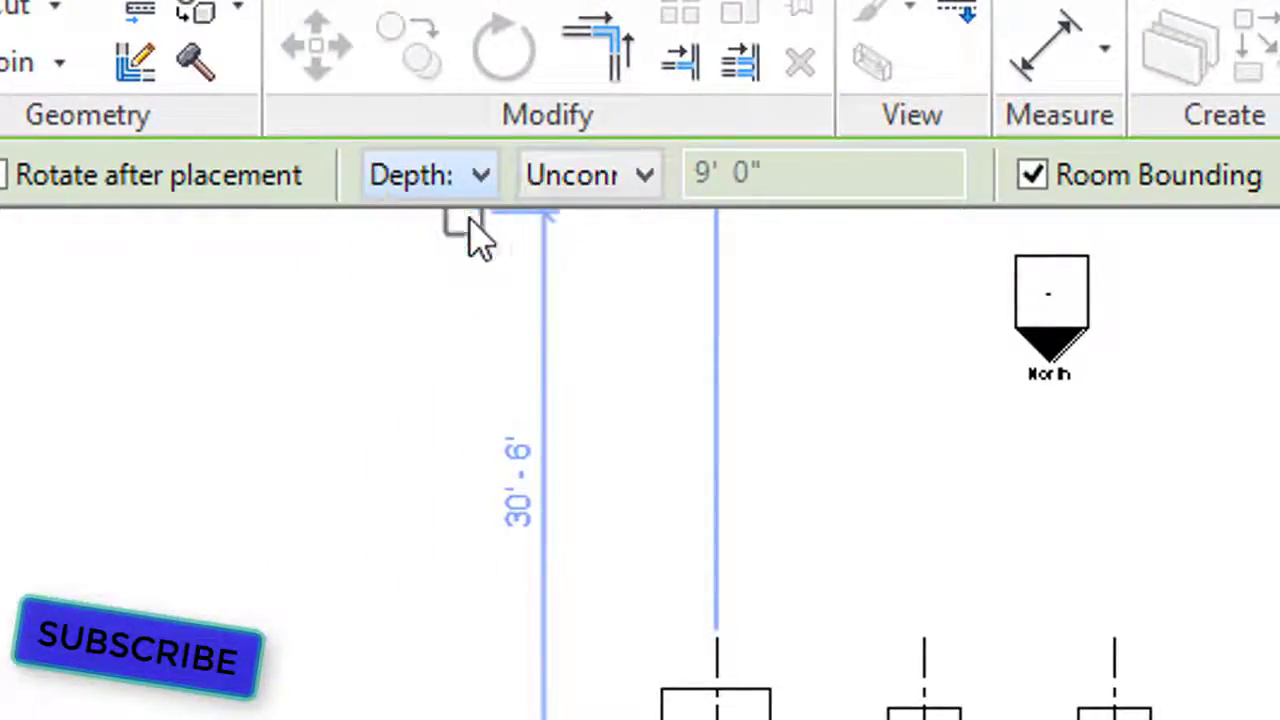
pyautogui.click(612, 185)
pyautogui.click(651, 294)
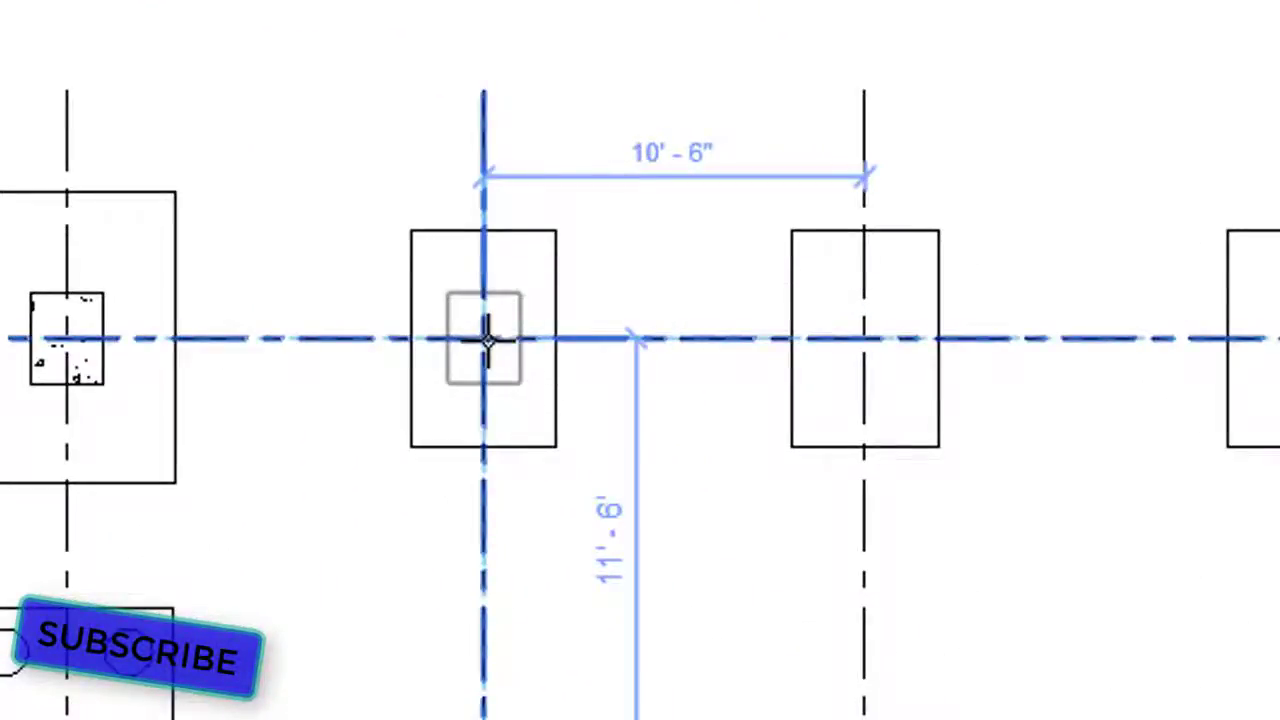
pyautogui.click(516, 426)
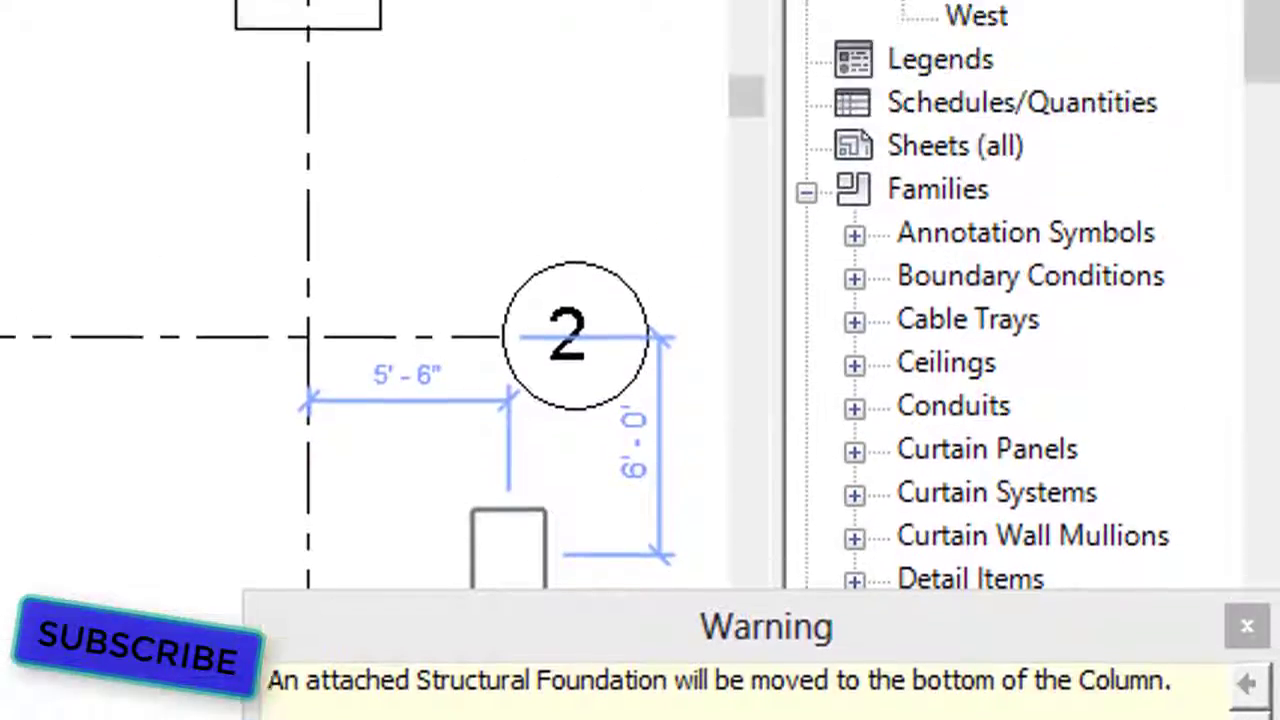
pyautogui.scroll(3, 1080, 102)
pyautogui.doubleClick(1069, 249)
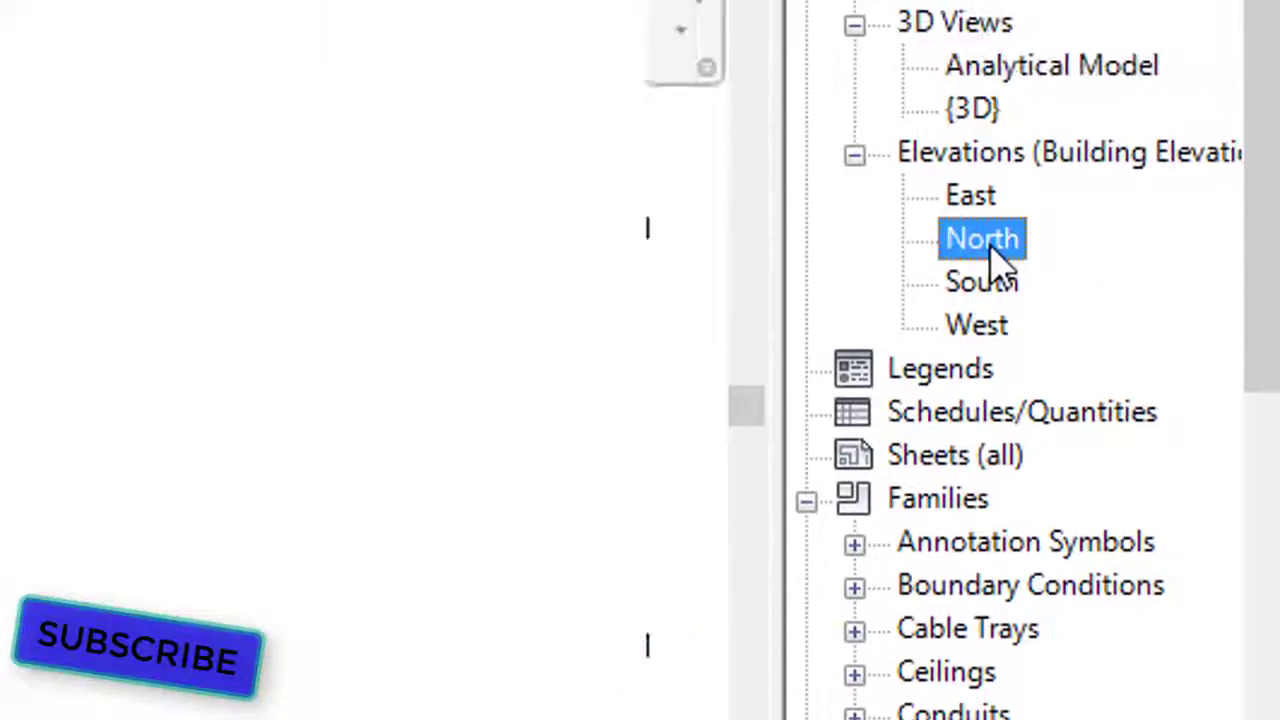
pyautogui.scroll(-1, 608, 638)
pyautogui.scroll(4, 449, 569)
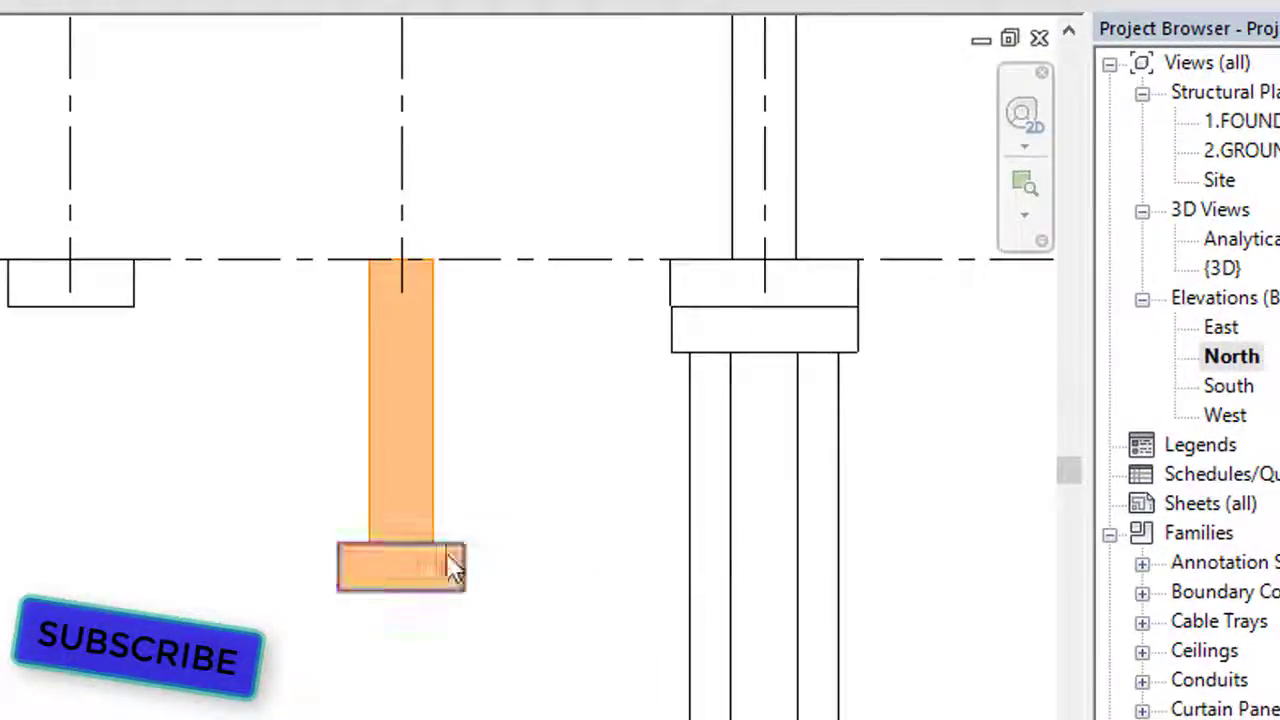
pyautogui.moveTo(514, 526); pyautogui.dragTo(262, 680, button='middle')
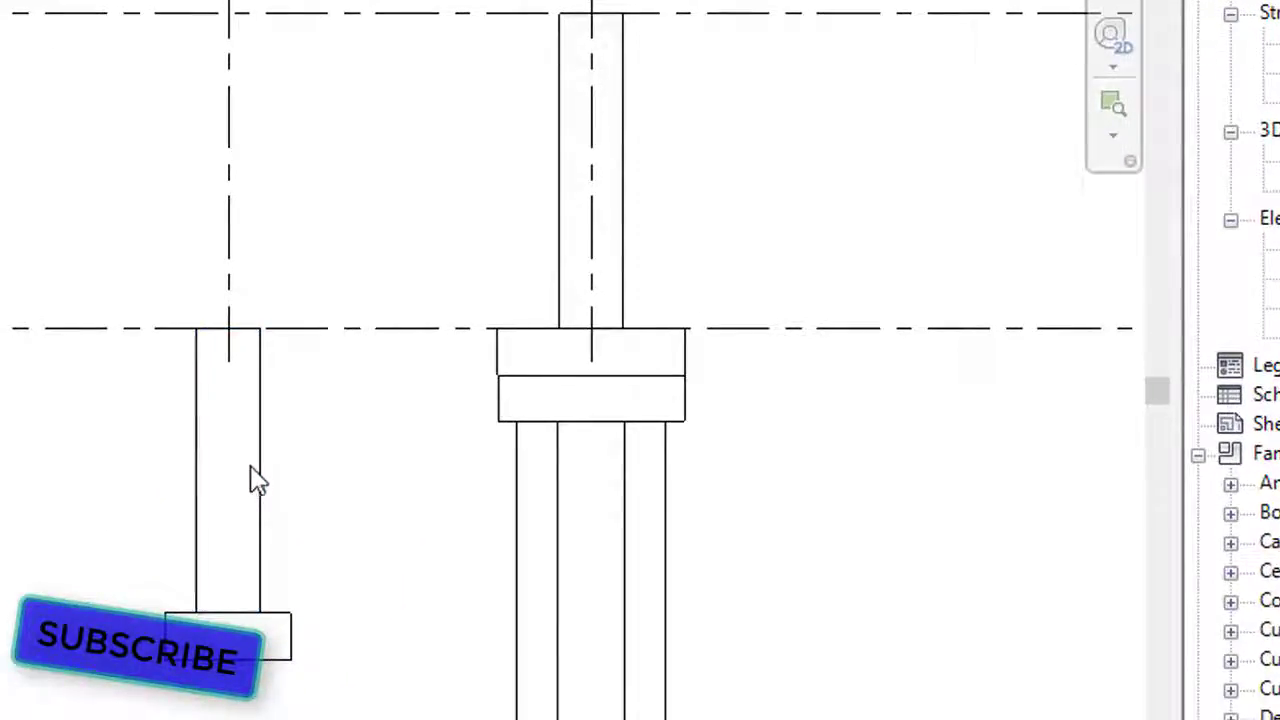
pyautogui.scroll(-2, 370, 478)
pyautogui.hotkey('ctrl', 'Tab')
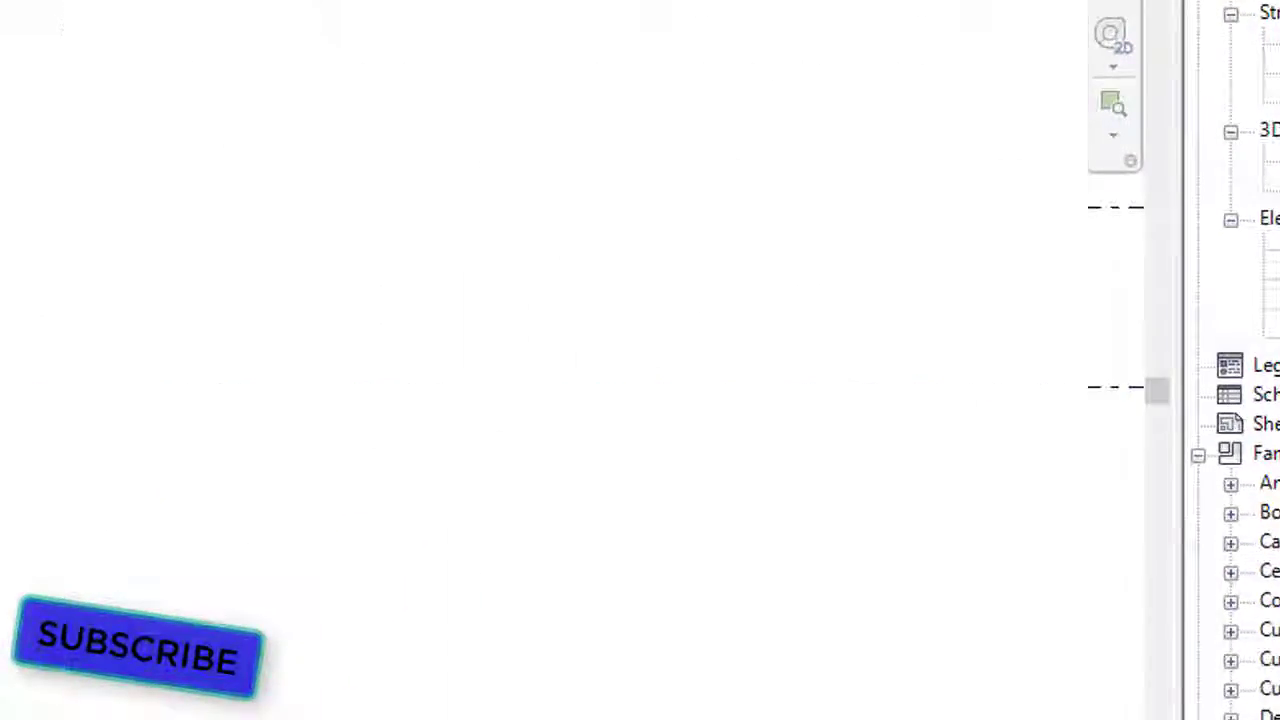
# Give the B-1 column Top Level 2.GROUND FLR LVL and Base Offset 0' 0", dismissing the foundation warning
pyautogui.click(330, 290)
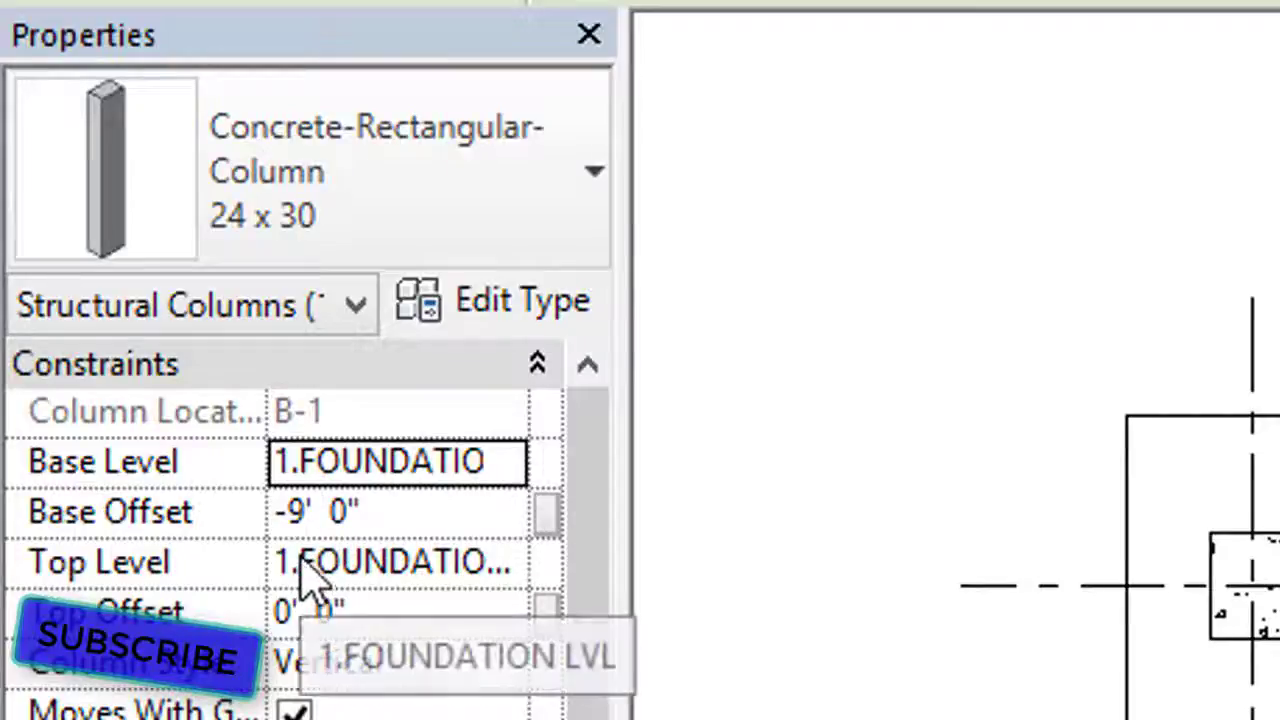
pyautogui.click(505, 570)
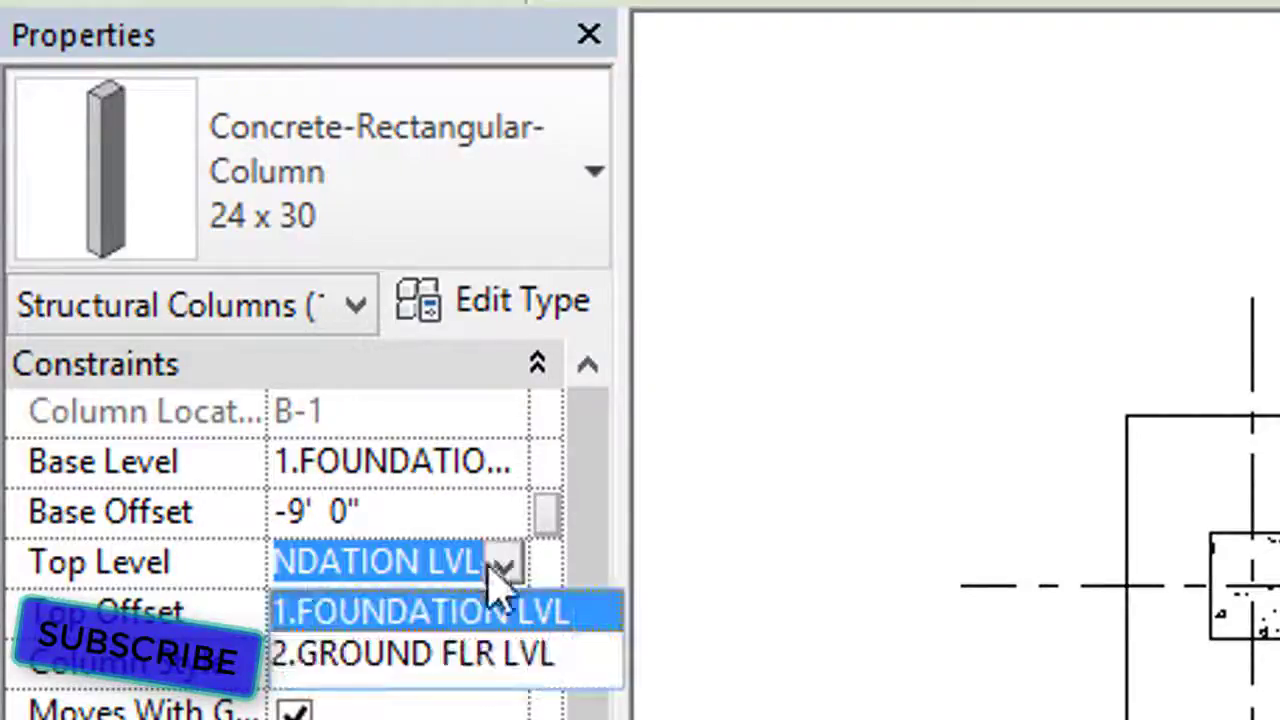
pyautogui.click(518, 660)
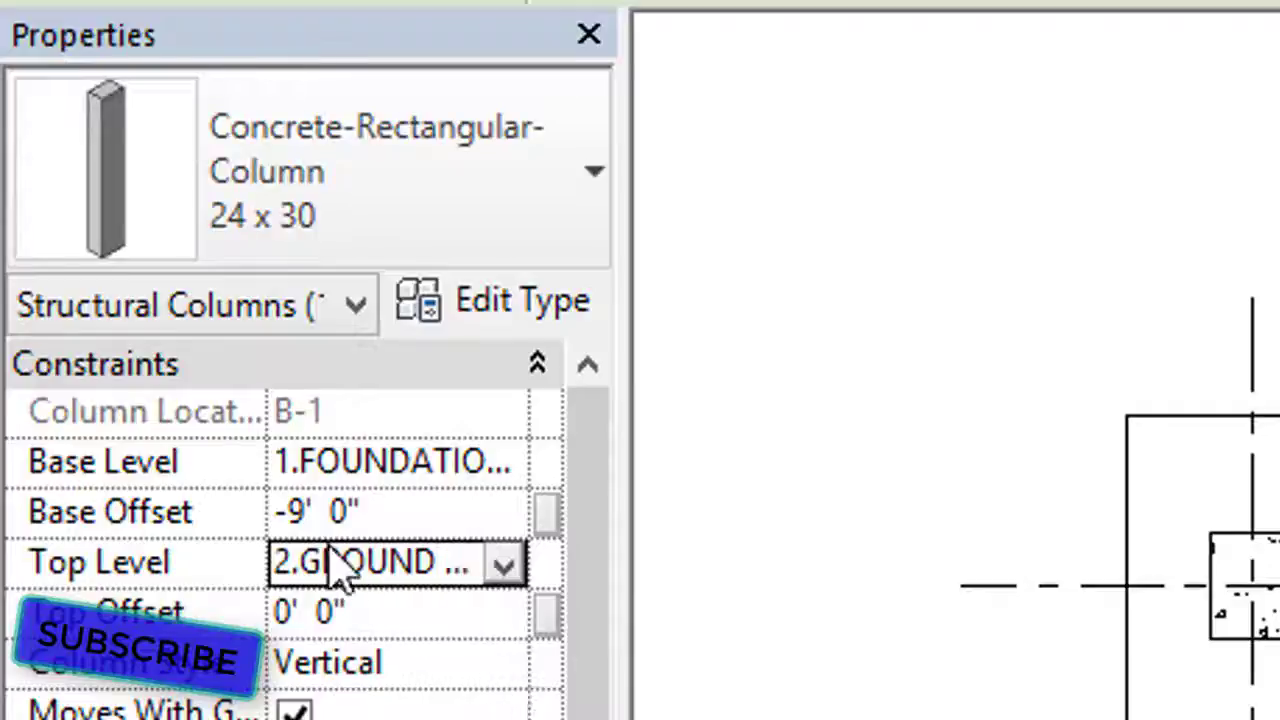
pyautogui.click(290, 512)
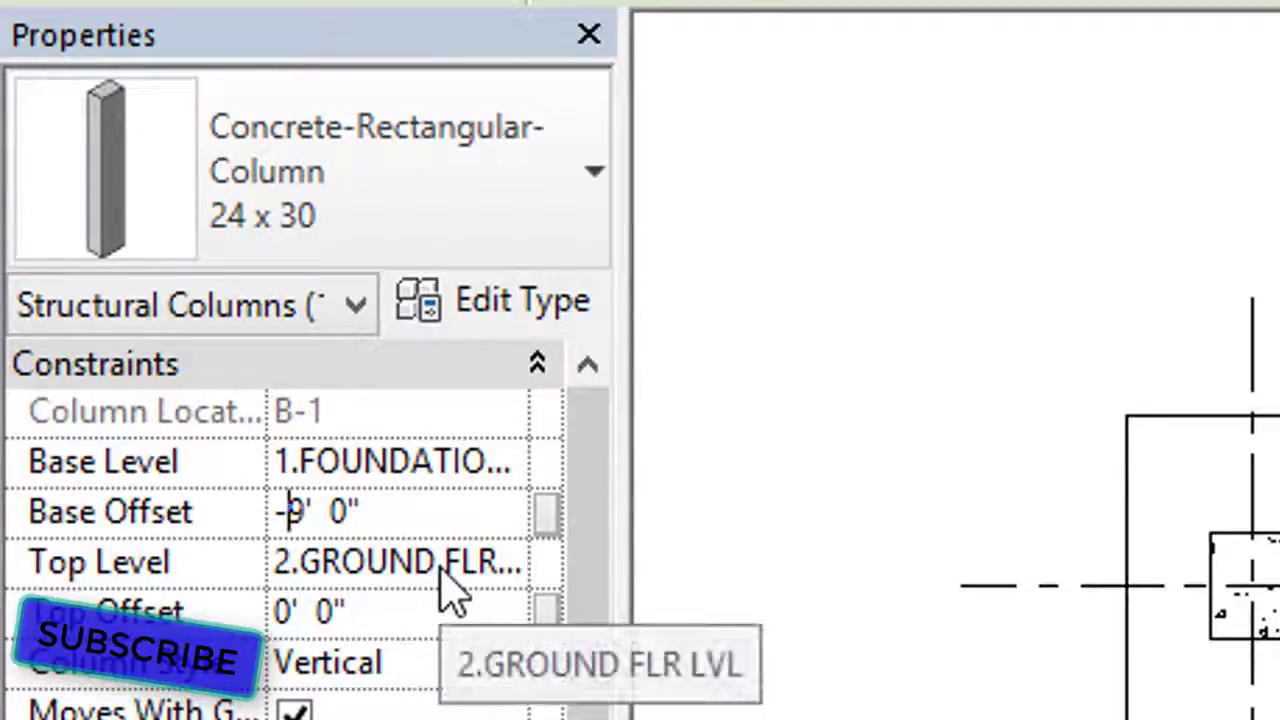
pyautogui.press('Right')
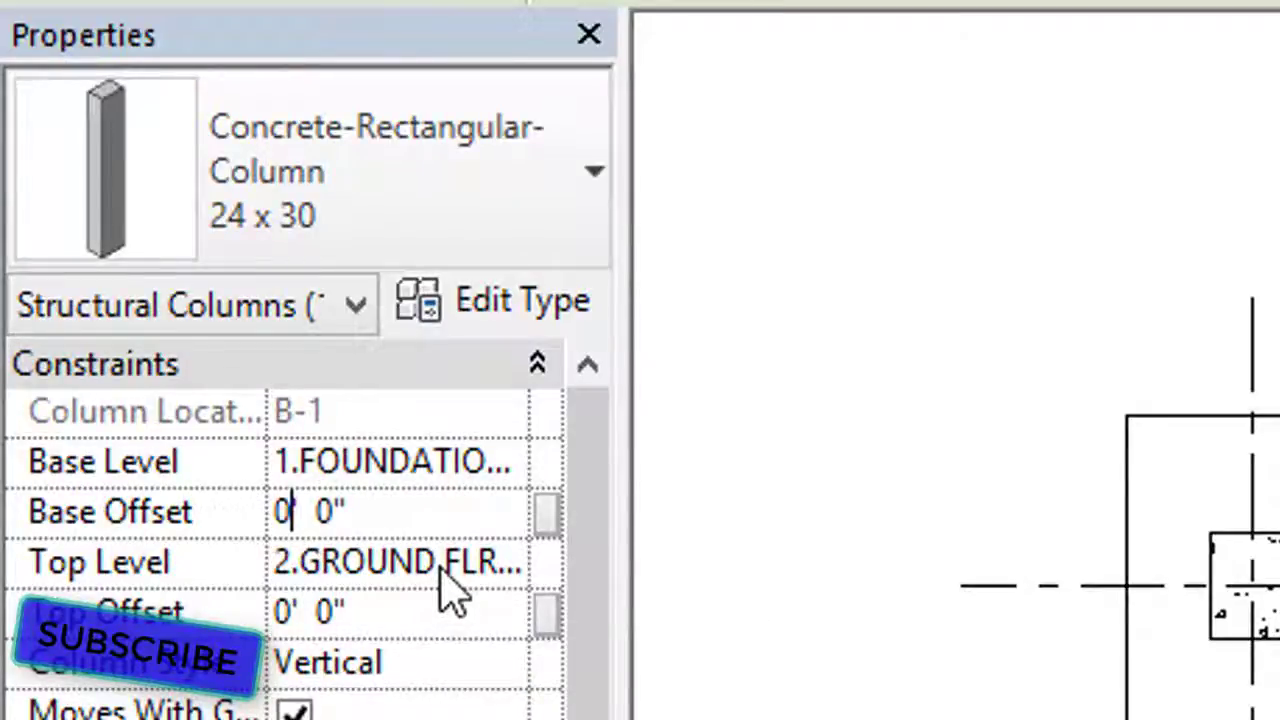
pyautogui.press('Return')
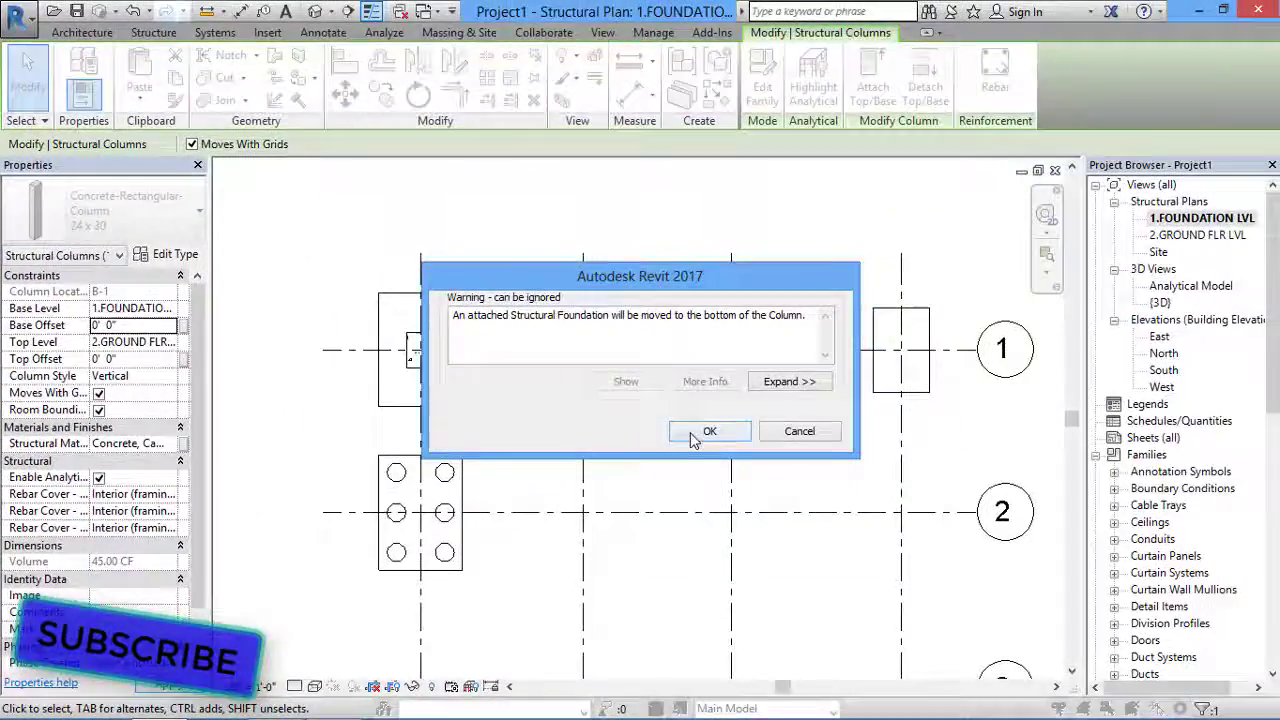
pyautogui.click(709, 431)
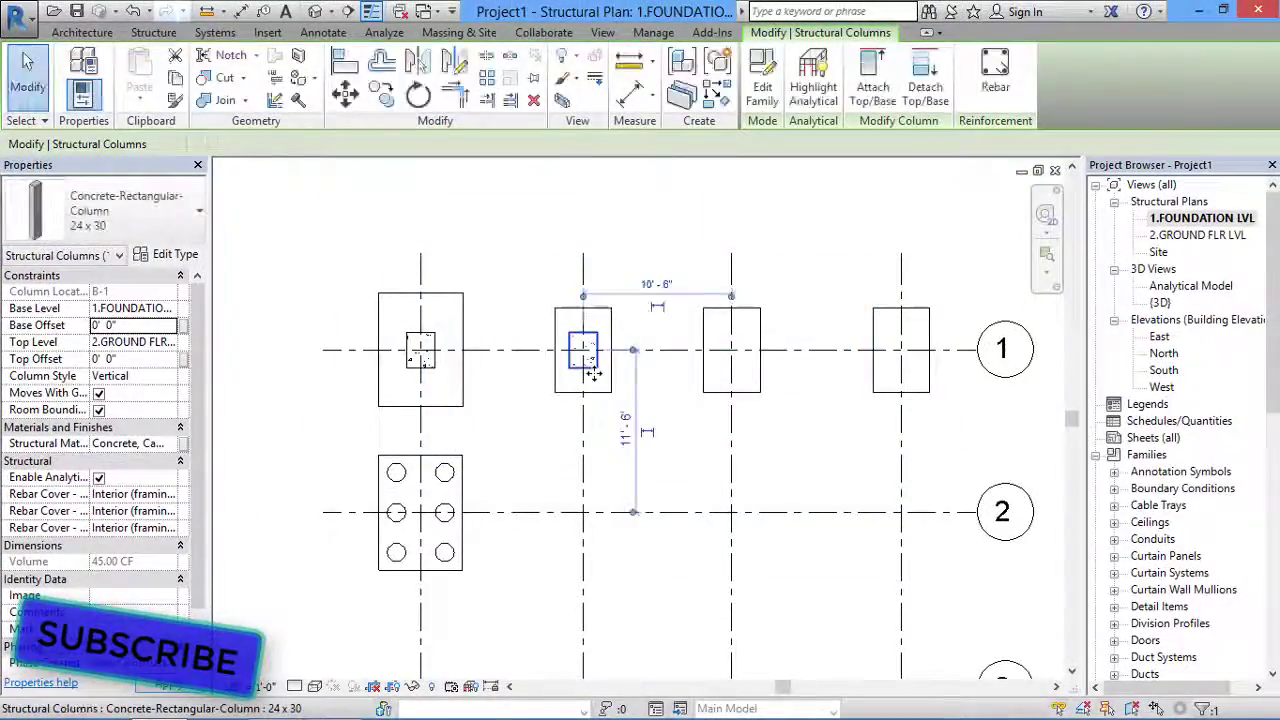
pyautogui.press('Escape')
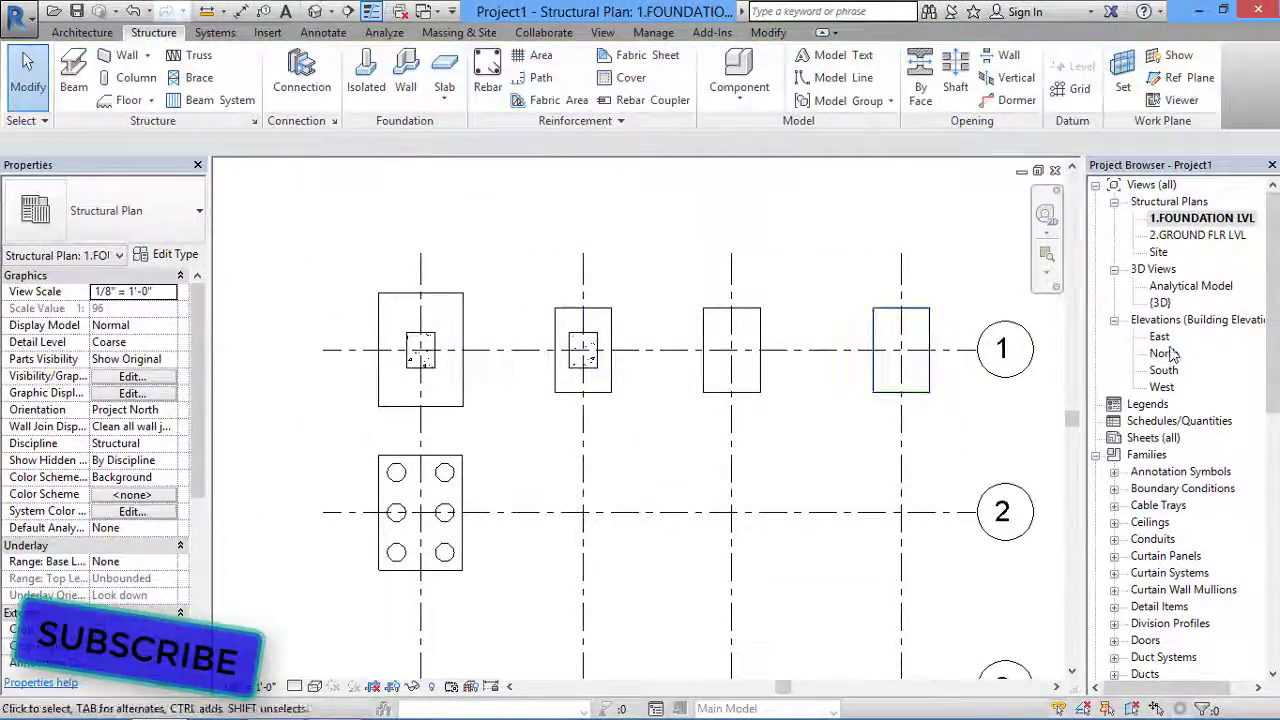
# Check the column in the North elevation and return to the 1.FOUNDATION LVL plan
pyautogui.doubleClick(1168, 354)
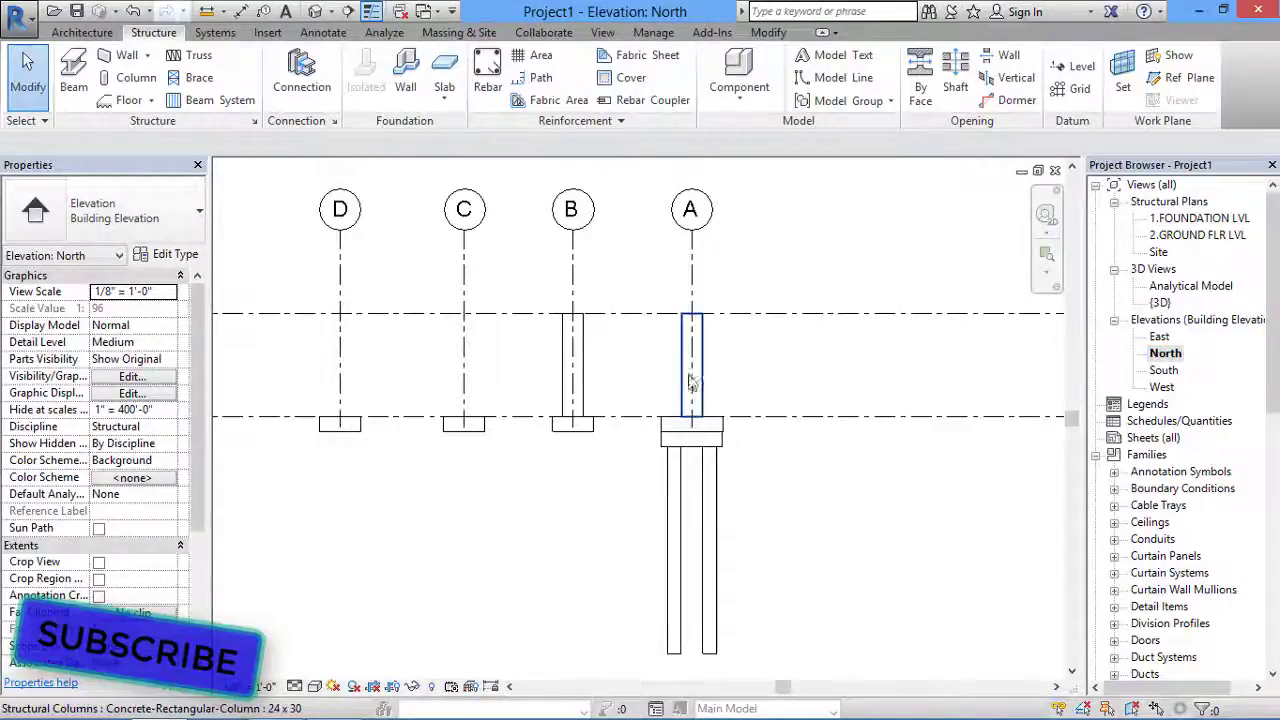
pyautogui.doubleClick(1178, 219)
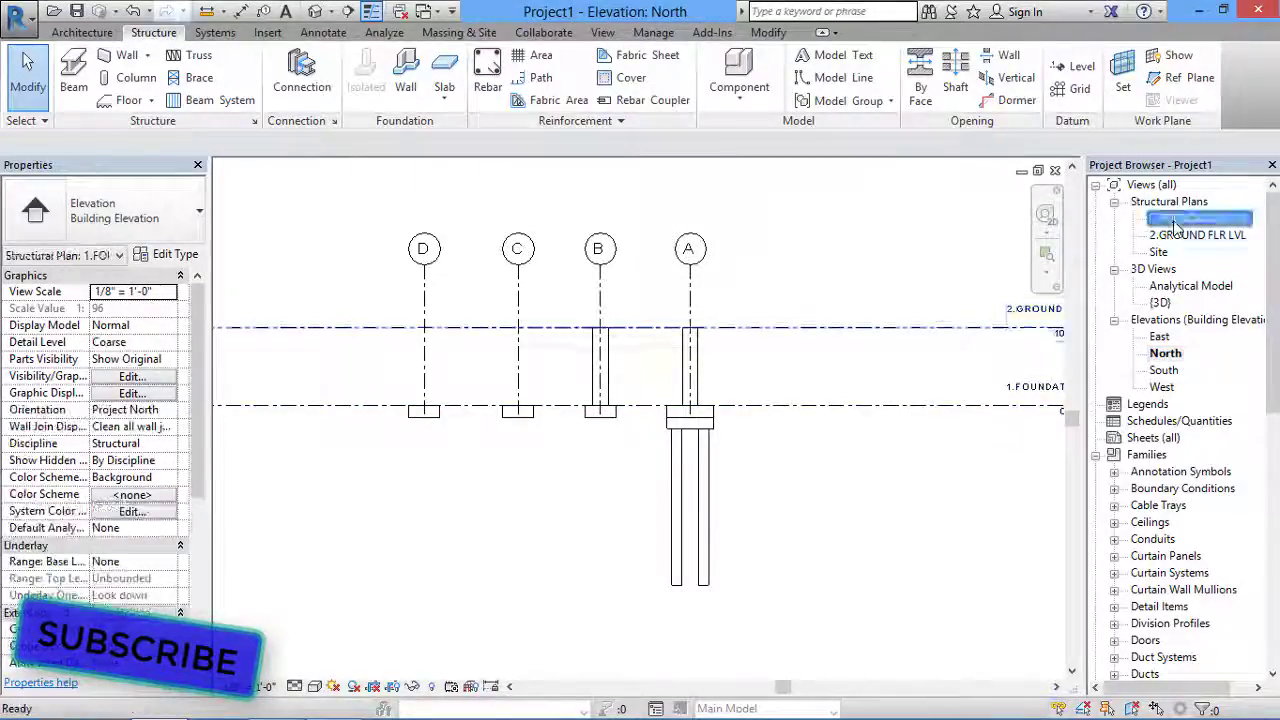
pyautogui.scroll(-2, 700, 318)
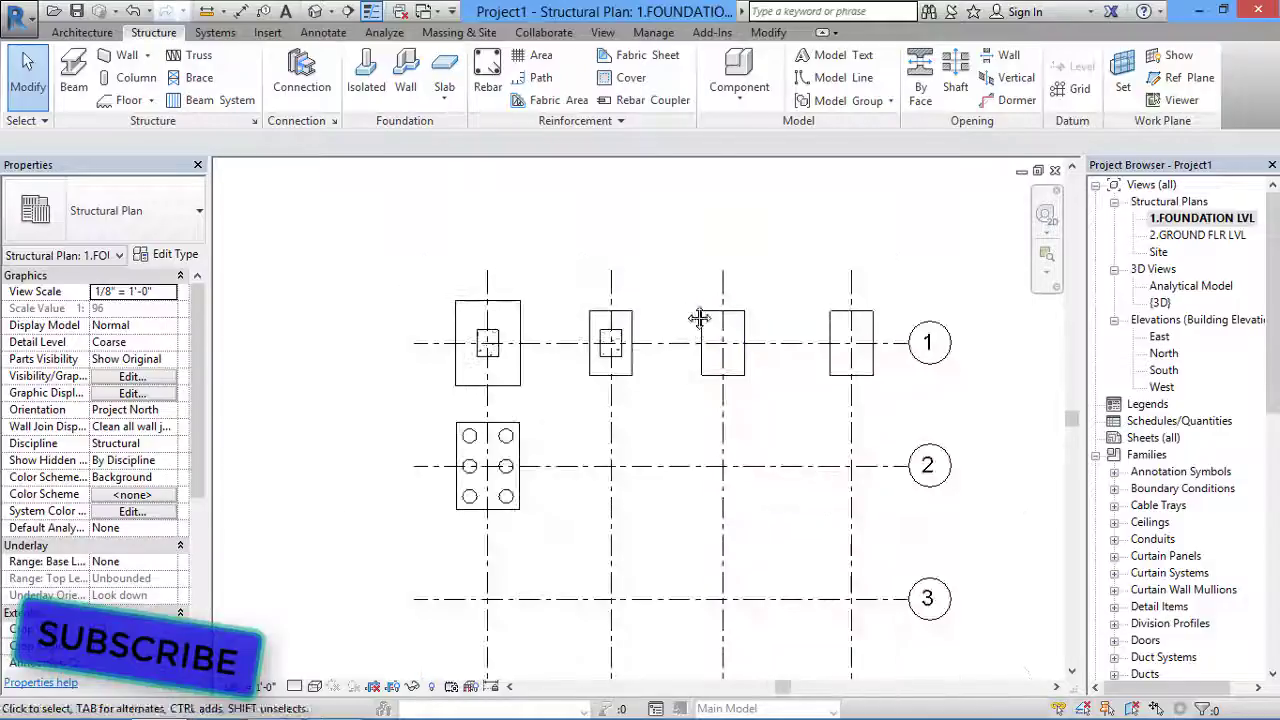
# Place columns rising to 2.GROUND FLR LVL on the C-1 and D-1 footings, then switch to 3D view
pyautogui.click(132, 78)
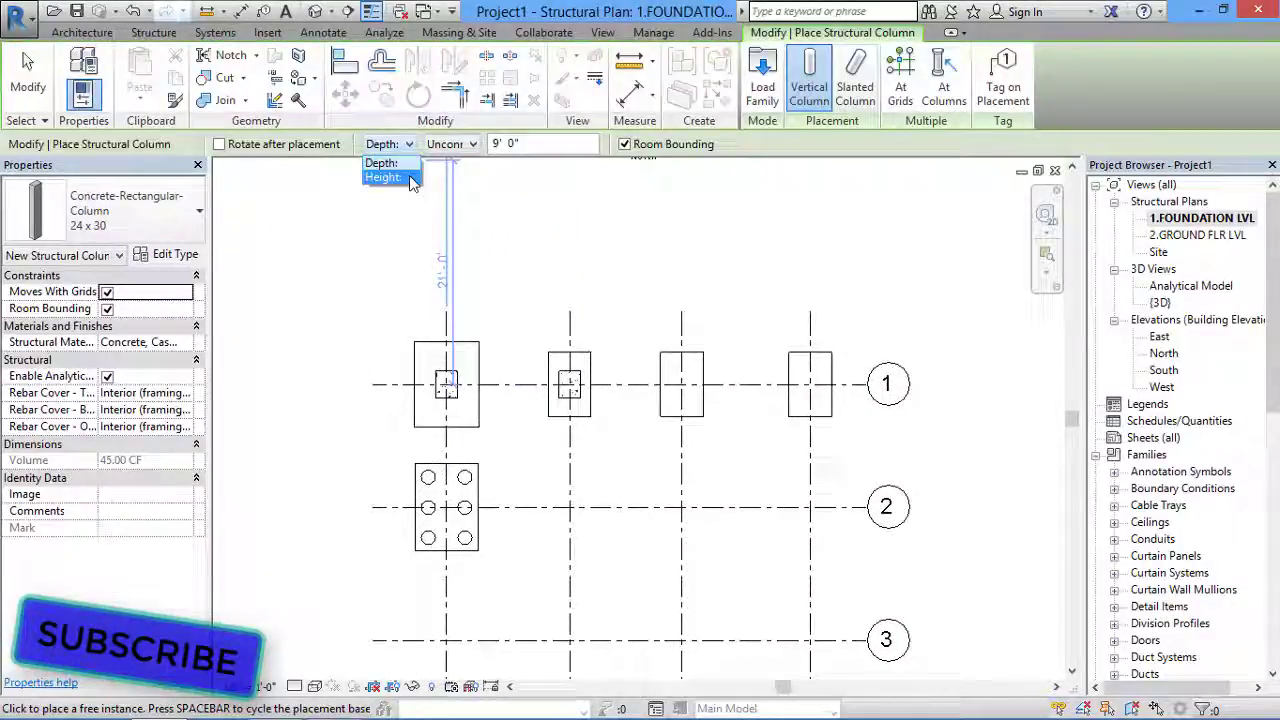
pyautogui.click(385, 177)
pyautogui.click(470, 143)
pyautogui.click(470, 177)
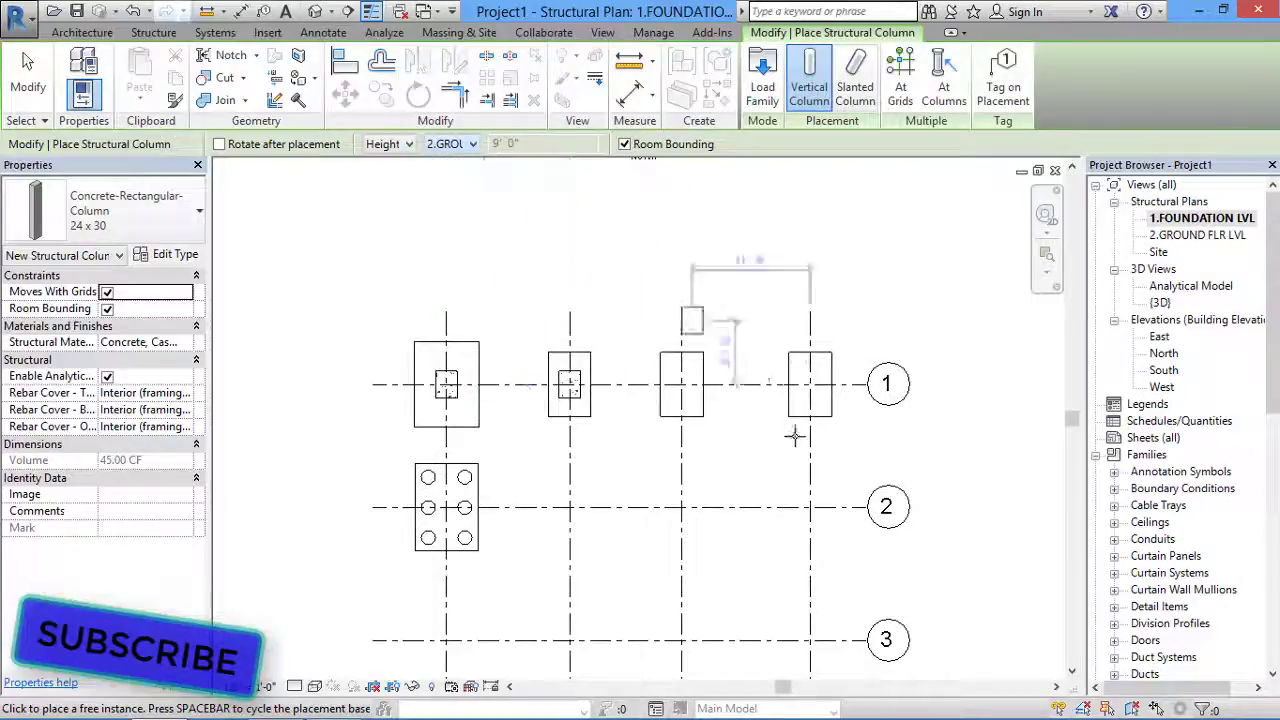
pyautogui.scroll(2, 680, 384)
pyautogui.click(674, 383)
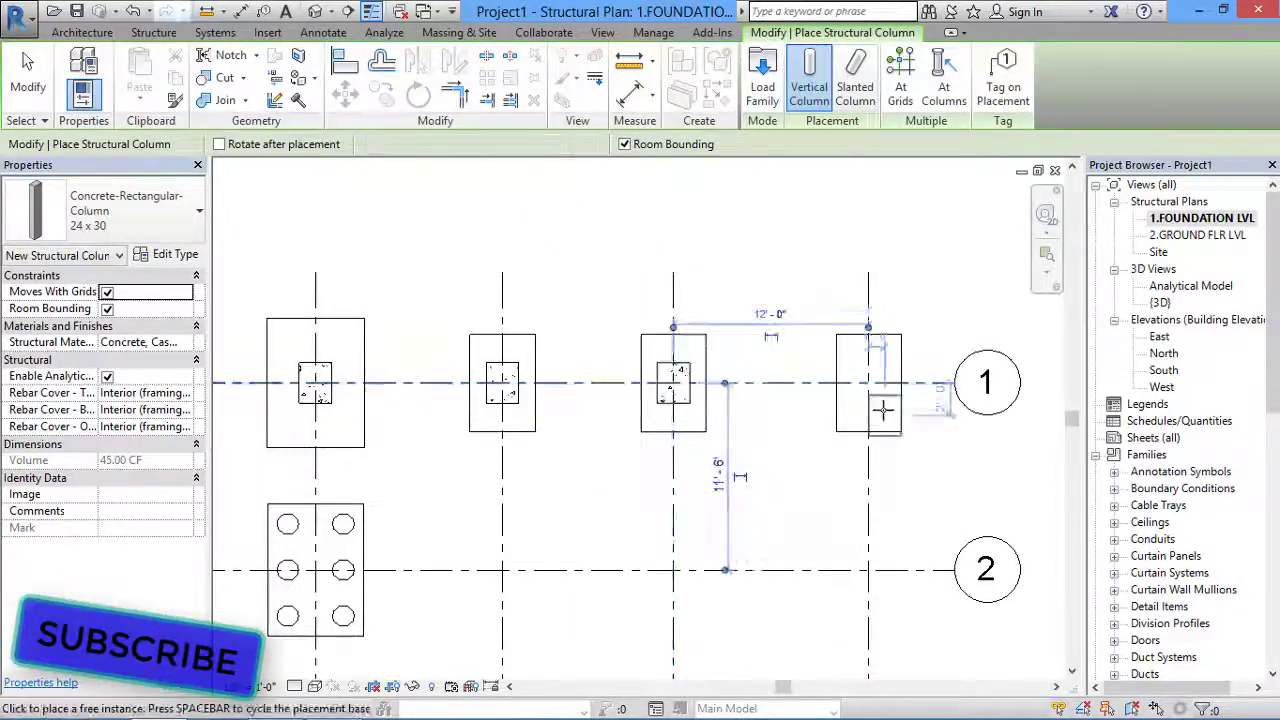
pyautogui.click(789, 320)
pyautogui.scroll(-3, 789, 320)
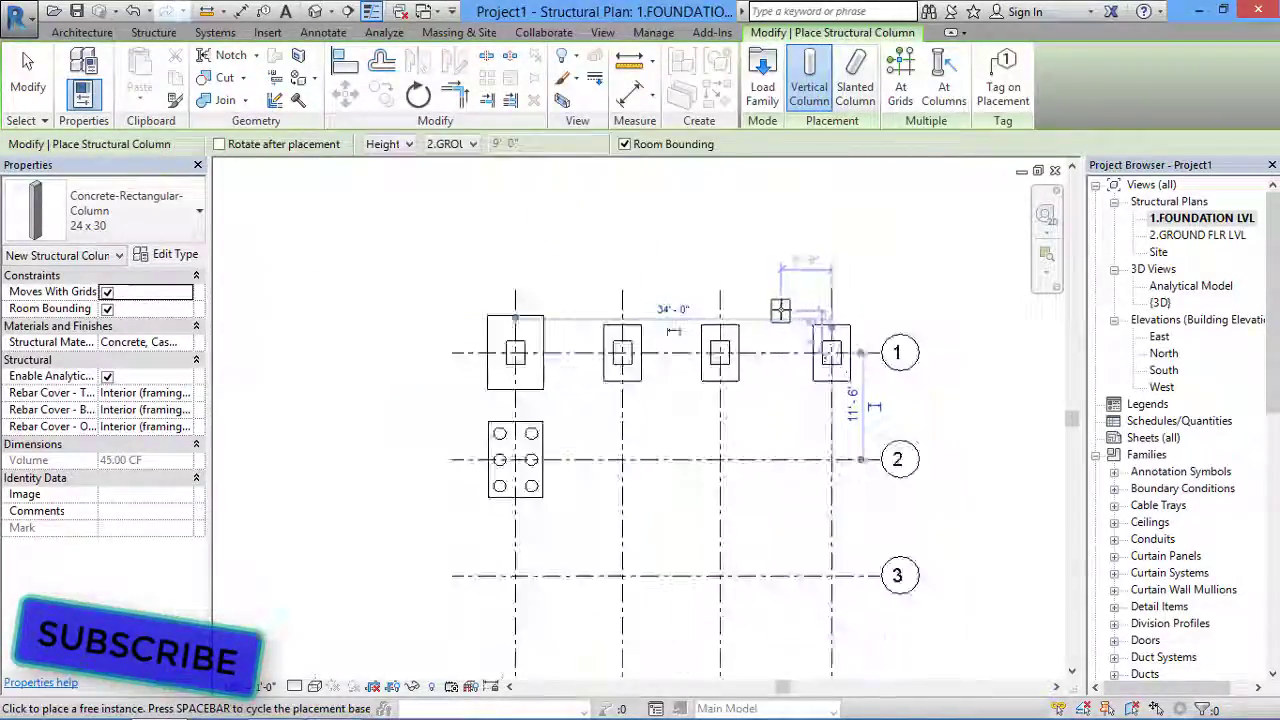
pyautogui.click(314, 12)
pyautogui.scroll(2, 700, 420)
# Cancel column placement, zoom to fit, and orbit in to inspect the four grid 1 columns
pyautogui.rightClick(806, 388)
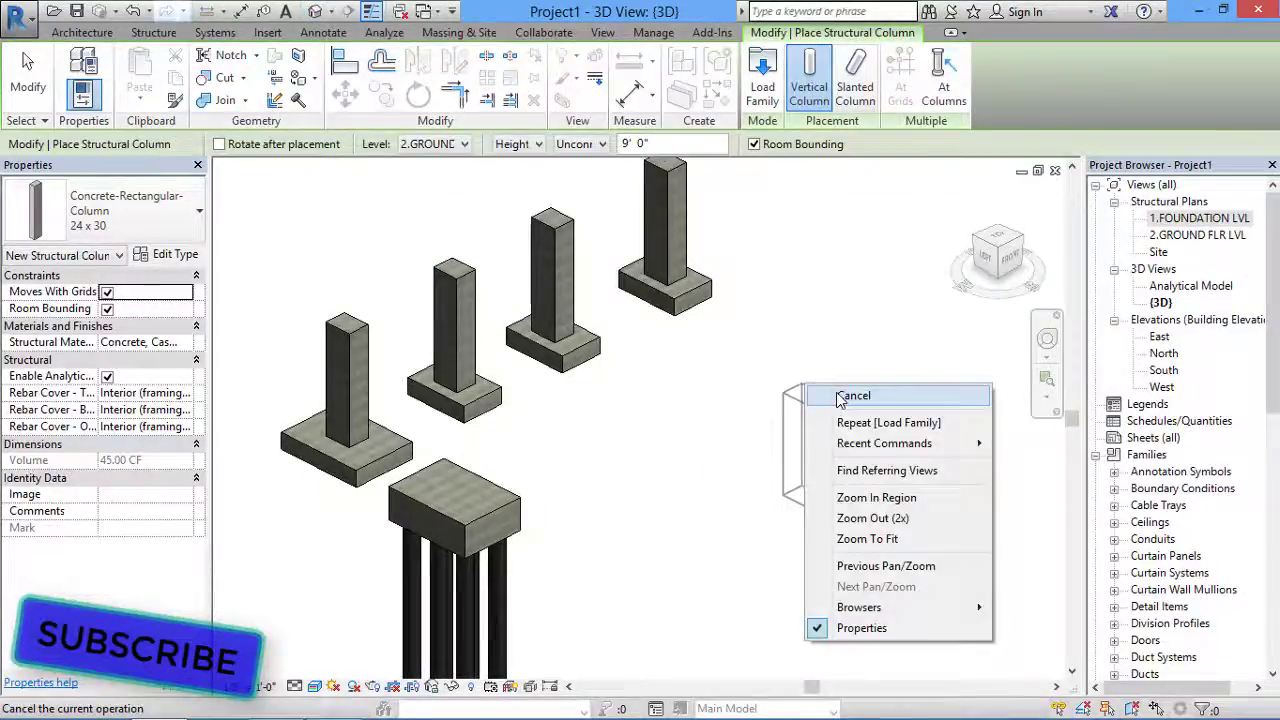
pyautogui.click(840, 396)
pyautogui.rightClick(845, 400)
pyautogui.click(850, 396)
pyautogui.scroll(-3, 880, 430)
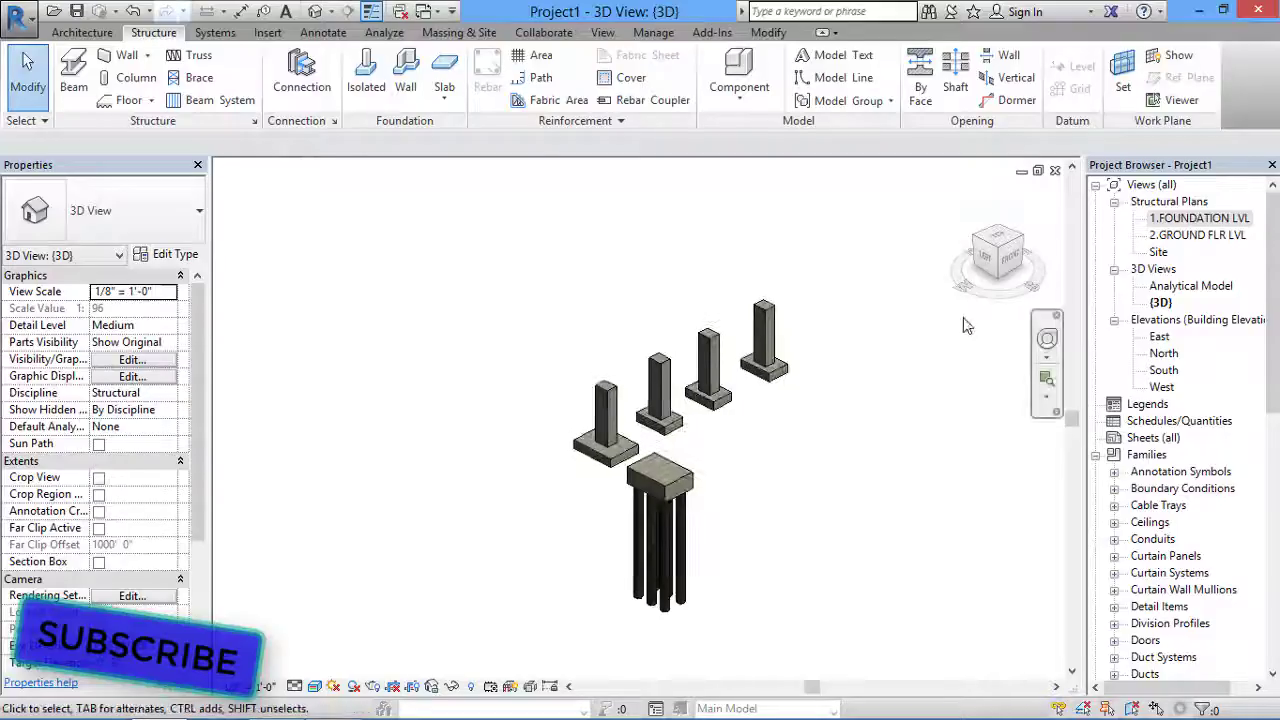
pyautogui.moveTo(893, 380)
pyautogui.keyDown('shift'); pyautogui.mouseDown(button='middle')
pyautogui.moveTo(785, 345)
pyautogui.moveTo(872, 362)
pyautogui.moveTo(955, 337)
pyautogui.mouseUp(button='middle'); pyautogui.keyUp('shift')
pyautogui.scroll(2, 850, 365)
pyautogui.scroll(1, 860, 375)
pyautogui.scroll(1, 900, 380)
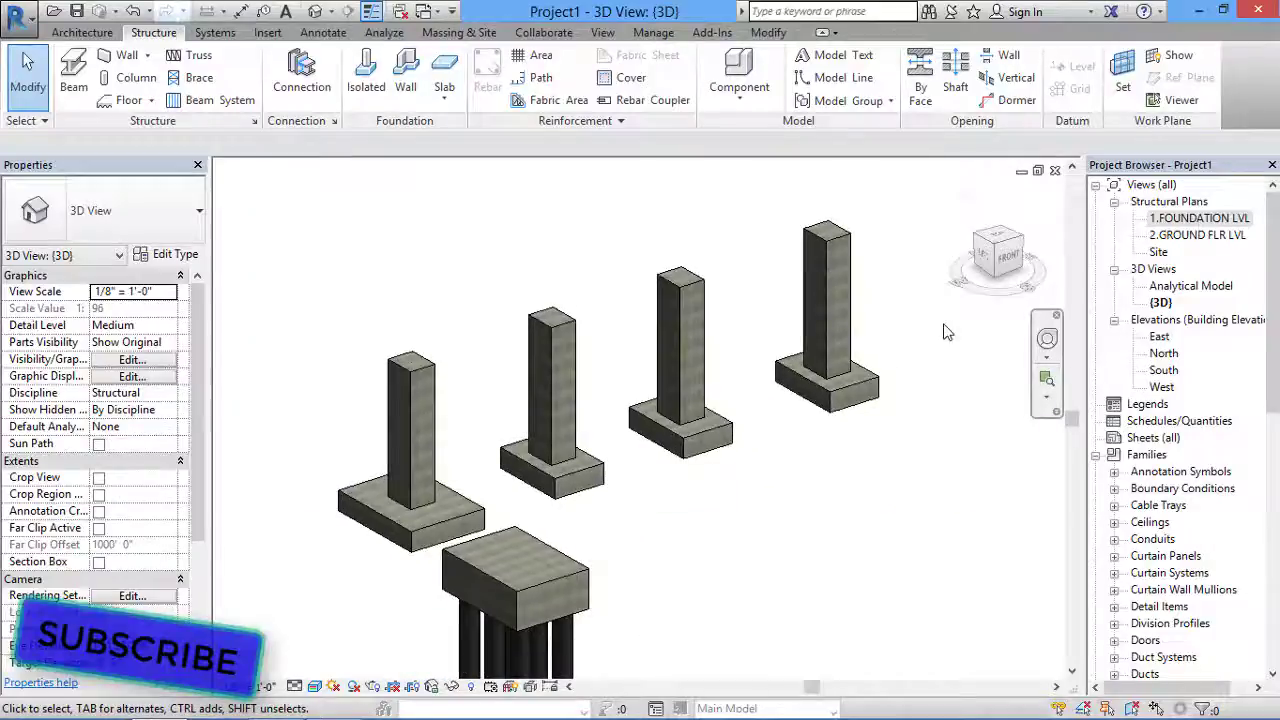